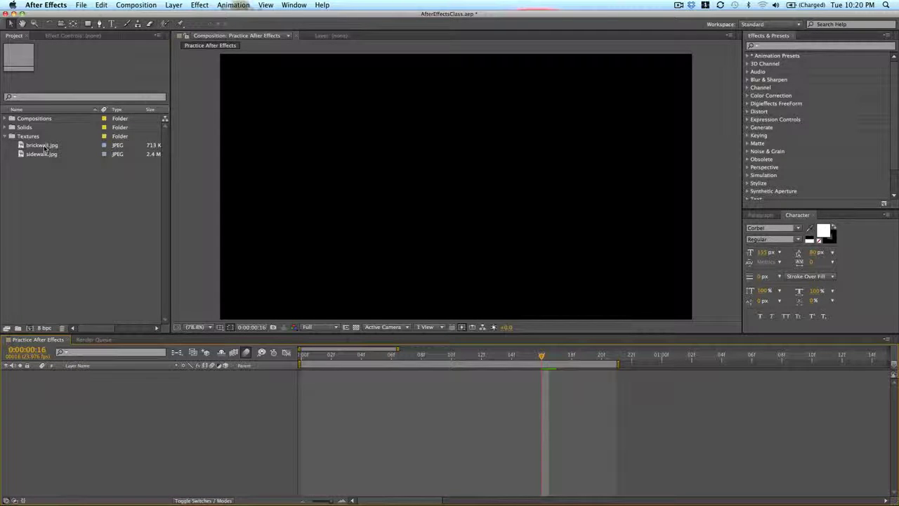
# Add brickwall.jpg to the composition and set the layer's scale to 26%.
pyautogui.moveTo(44, 146); pyautogui.dragTo(455, 194)
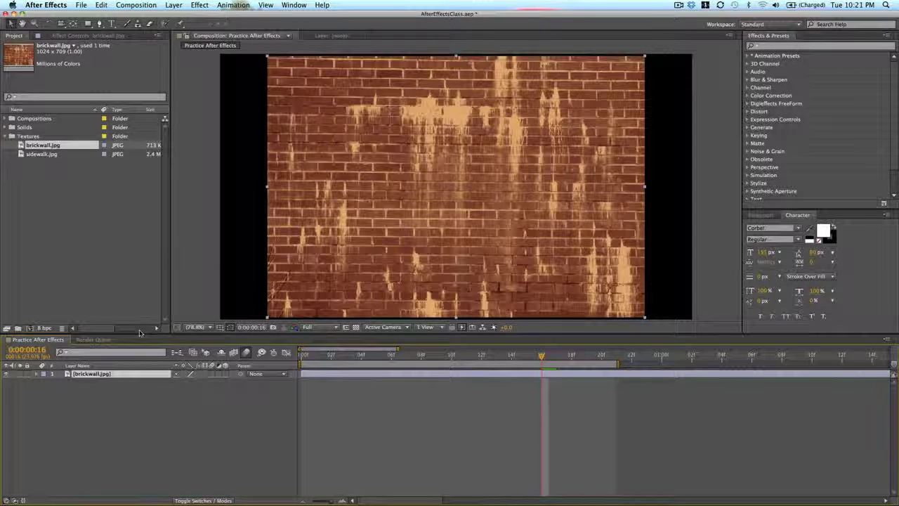
pyautogui.press('s')
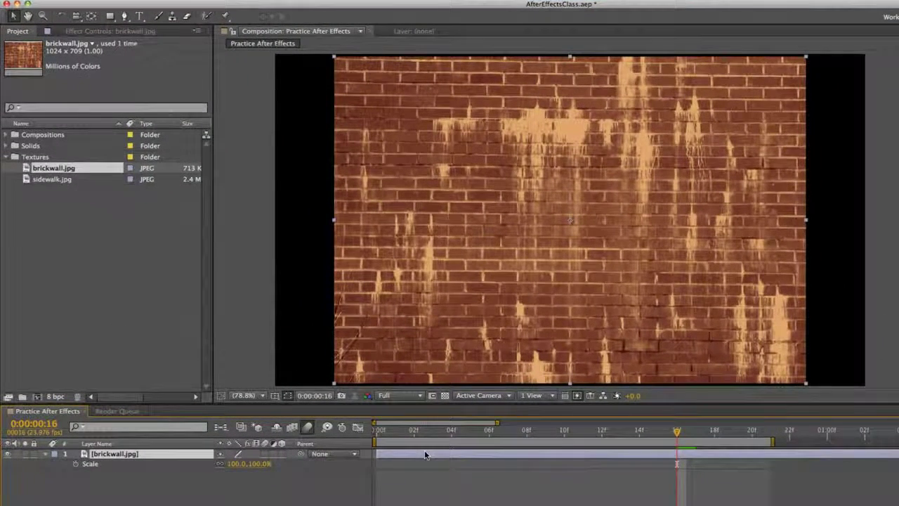
pyautogui.moveTo(265, 464); pyautogui.dragTo(245, 463)
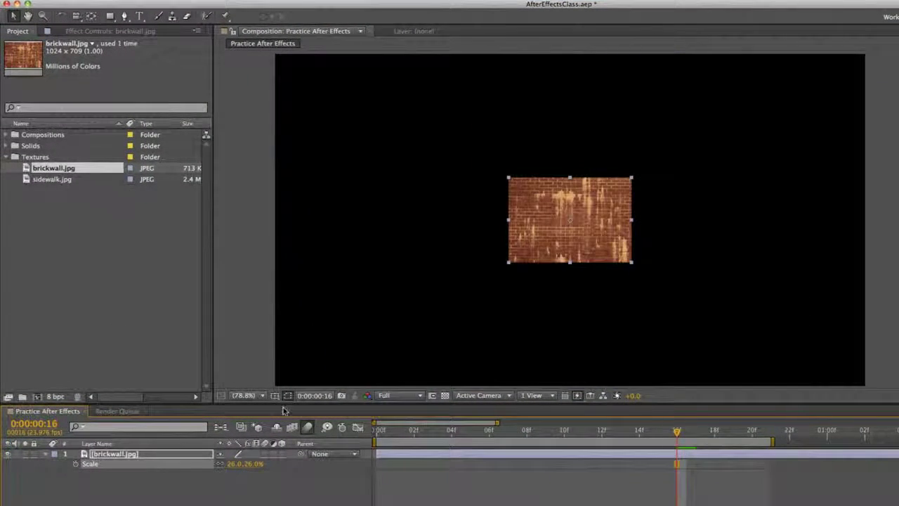
pyautogui.click(543, 499)
pyautogui.click(588, 210)
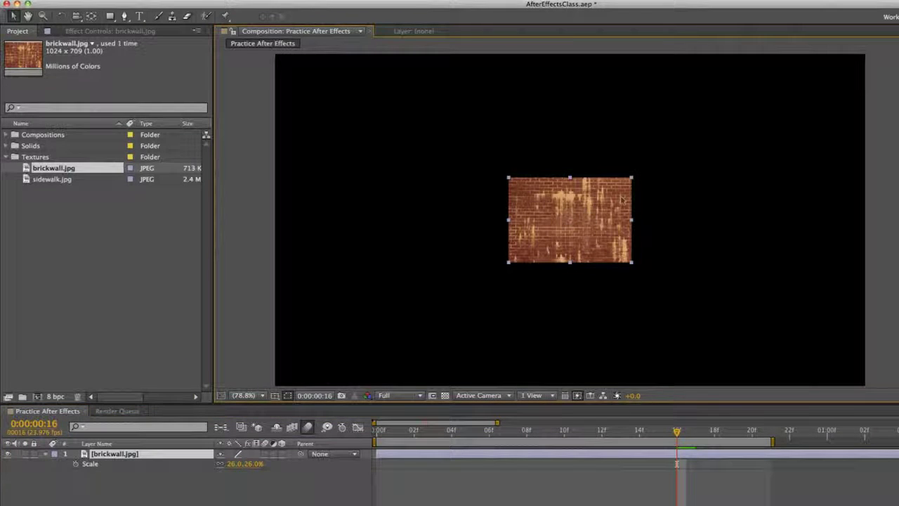
# Move the brick wall image straight across until it hangs partly outside the frame's left edge.
pyautogui.moveTo(620, 200); pyautogui.dragTo(469, 209)
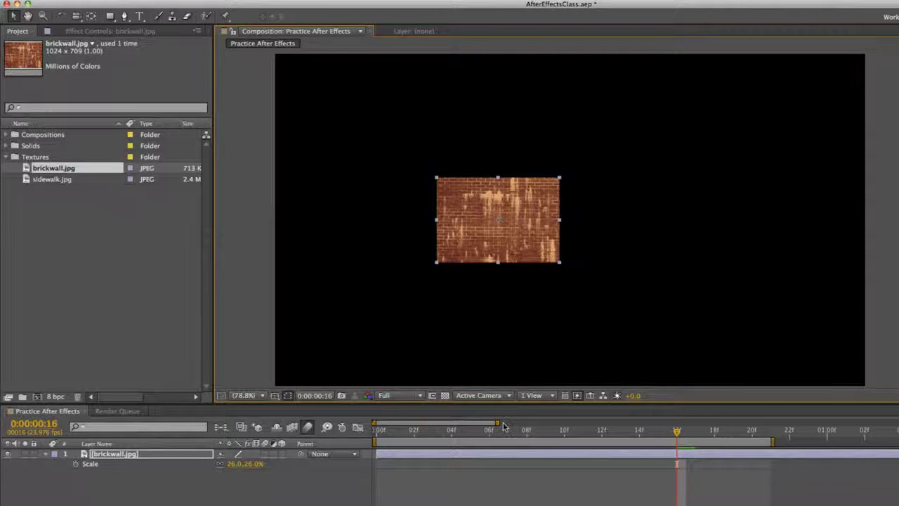
pyautogui.moveTo(503, 425); pyautogui.dragTo(506, 419)
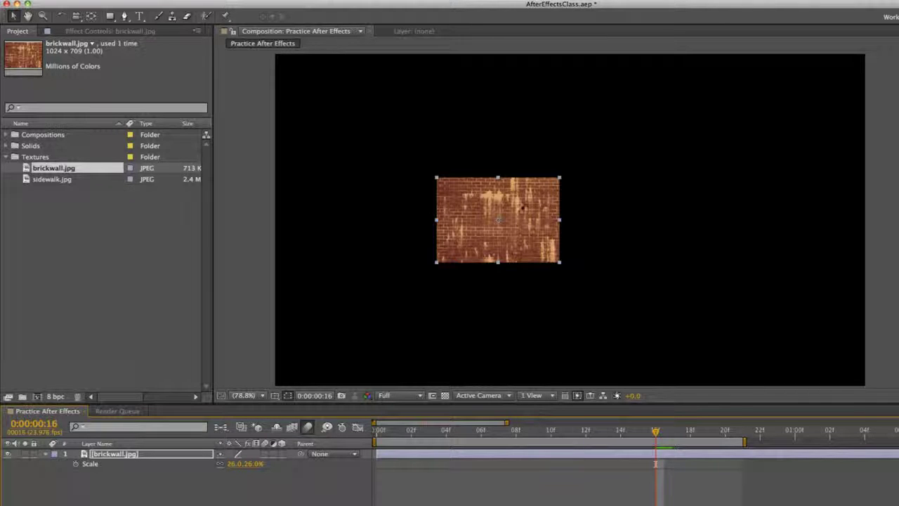
pyautogui.moveTo(546, 220); pyautogui.dragTo(288, 224)
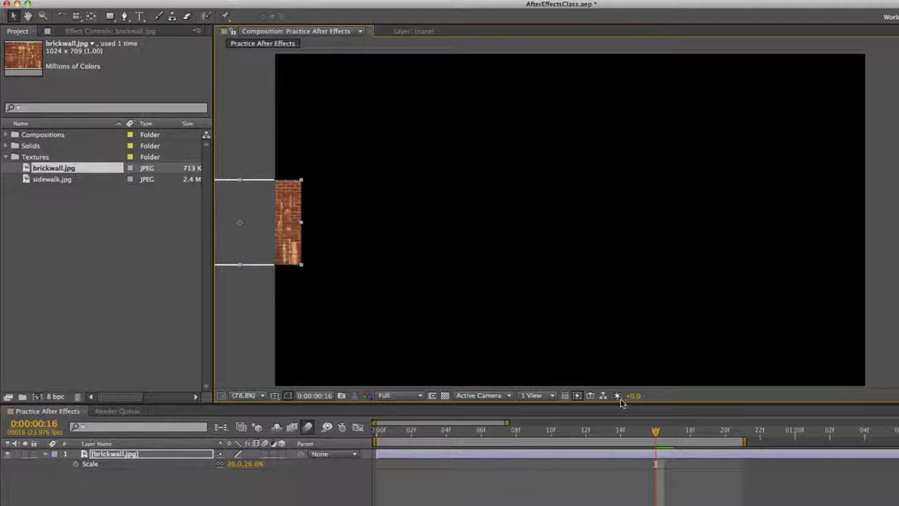
# Start animating Position at 0:00:00:00 with the image outside the frame's lower-left corner, at about -136, 625.
pyautogui.press('Home')
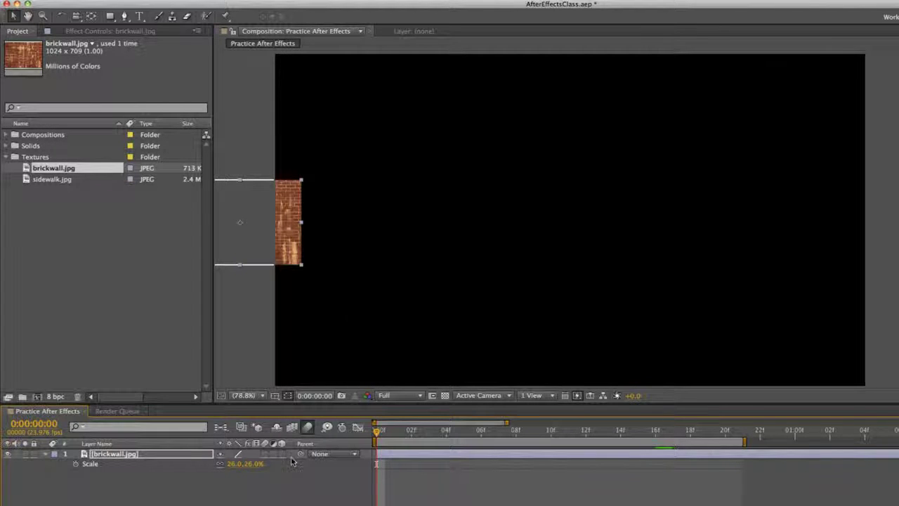
pyautogui.press('p')
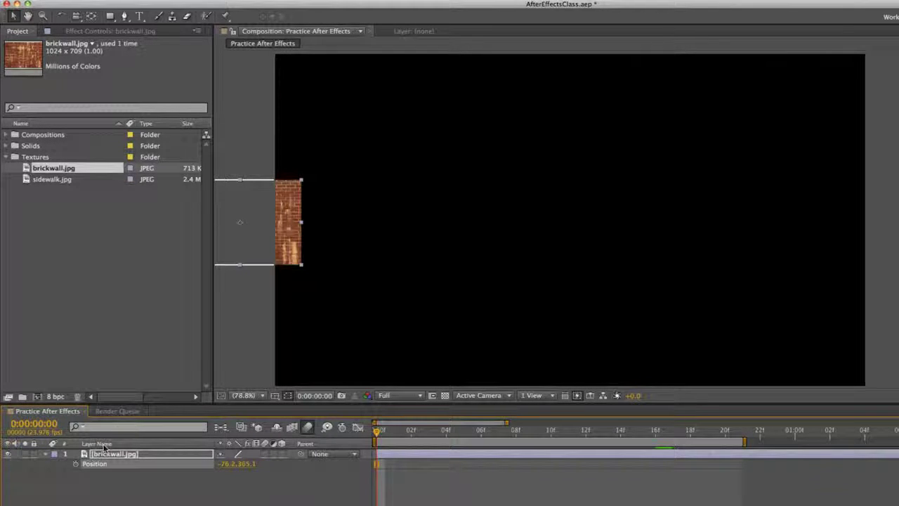
pyautogui.moveTo(277, 214); pyautogui.dragTo(324, 214)
pyautogui.click(75, 465)
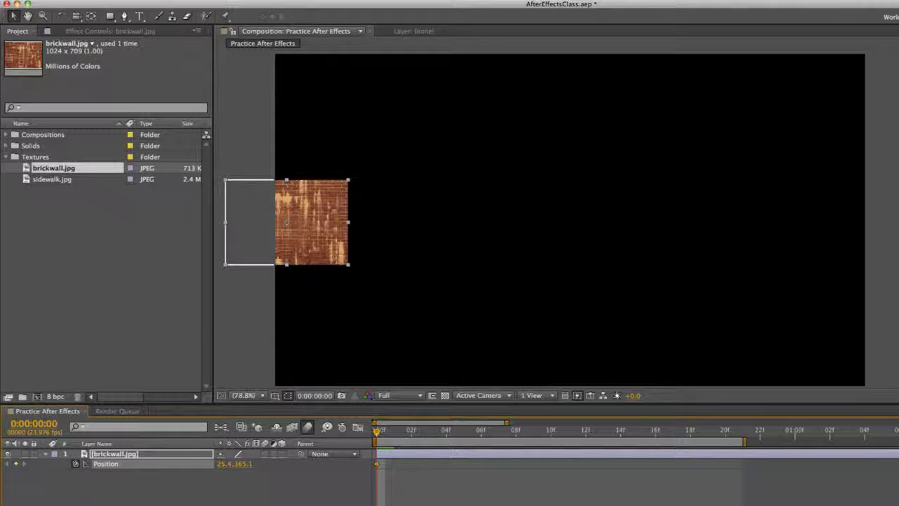
pyautogui.moveTo(318, 216); pyautogui.dragTo(263, 332)
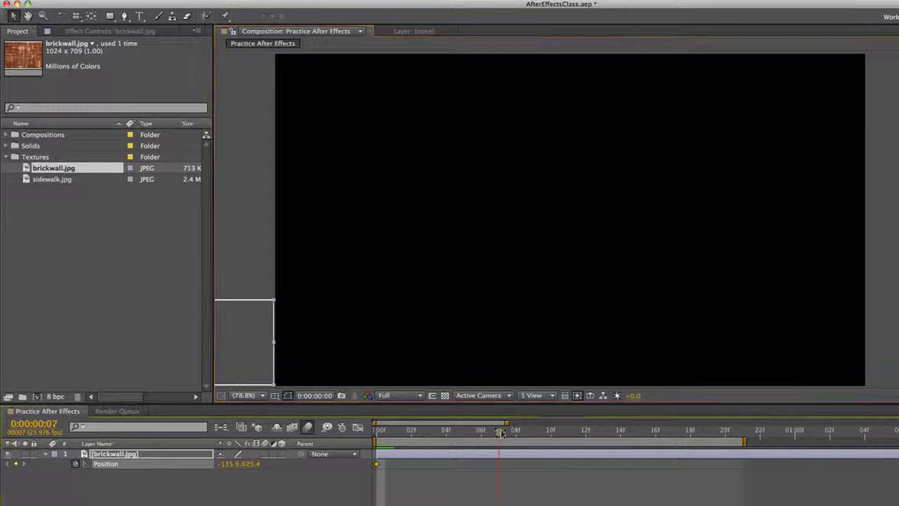
# At frame 10, move the image outside the frame's right edge to about 1429, 625, and preview the motion.
pyautogui.click(551, 431)
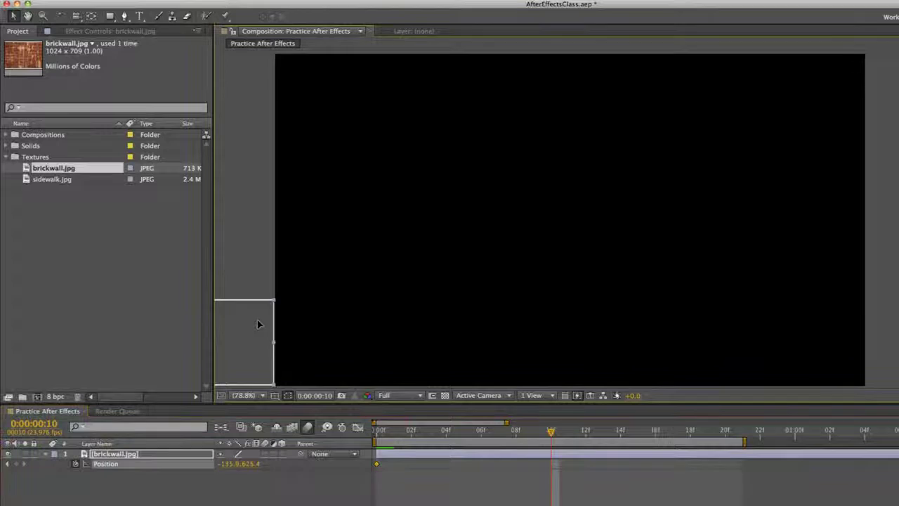
pyautogui.moveTo(257, 320); pyautogui.dragTo(888, 322)
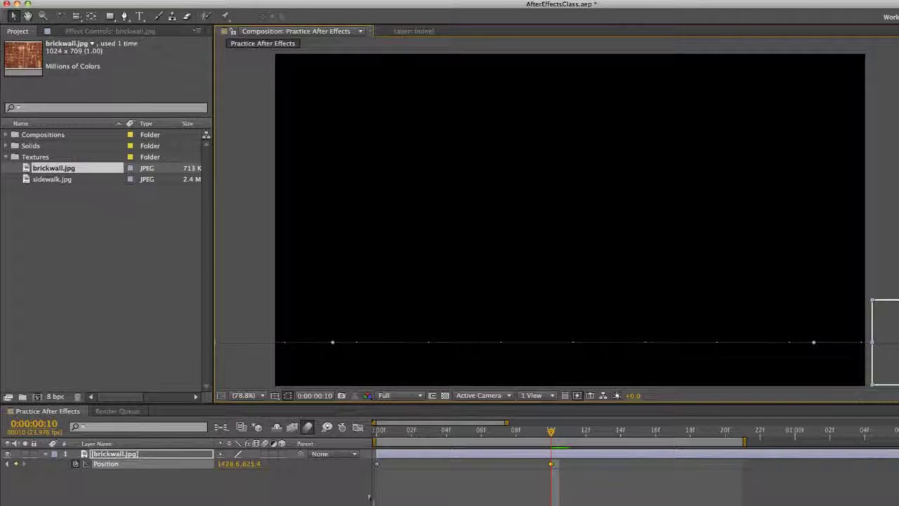
pyautogui.moveTo(392, 435); pyautogui.dragTo(513, 435)
pyautogui.press('KP_0')
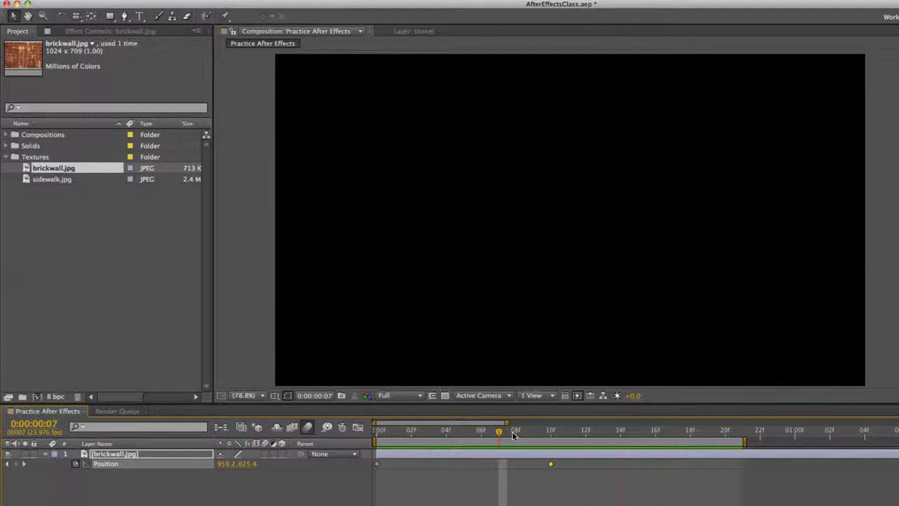
pyautogui.press('space')
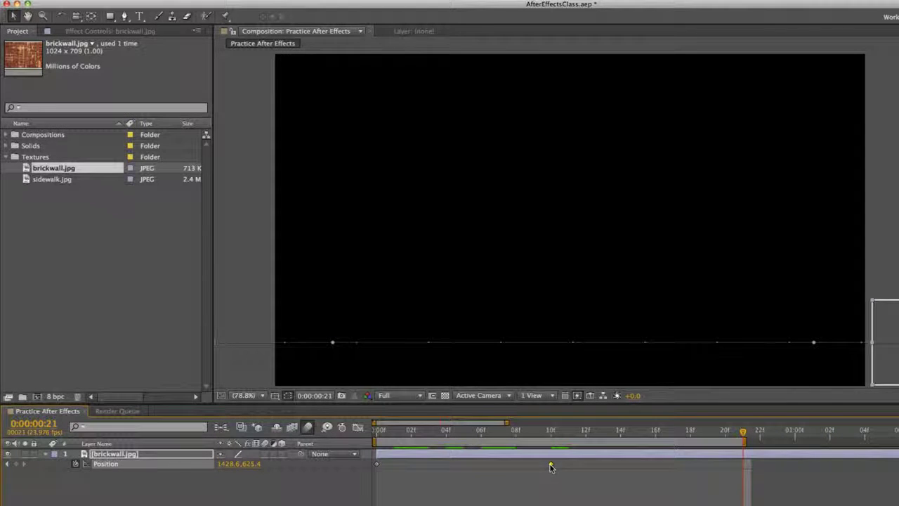
# Retime the ending Position keyframe to frame 20 and preview the slower motion.
pyautogui.moveTo(550, 465)
pyautogui.moveTo(553, 466); pyautogui.dragTo(722, 471)
pyautogui.press('space')
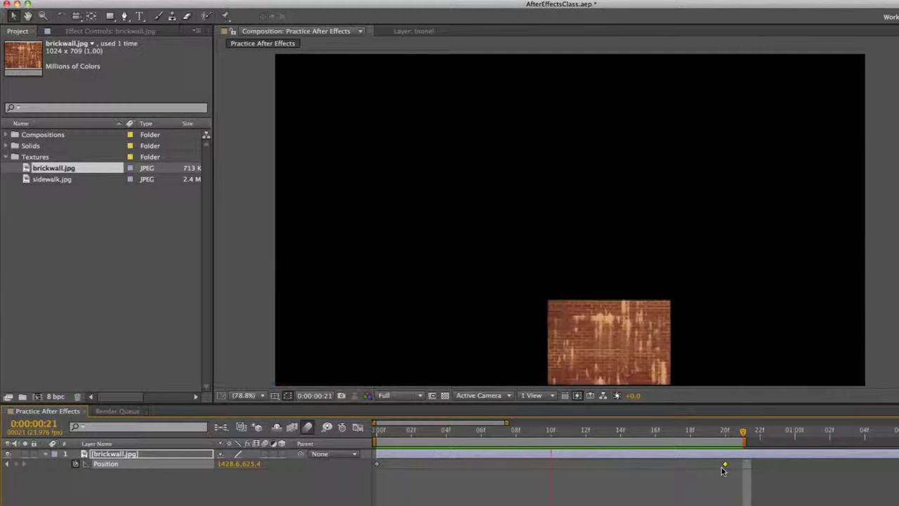
pyautogui.click(516, 427)
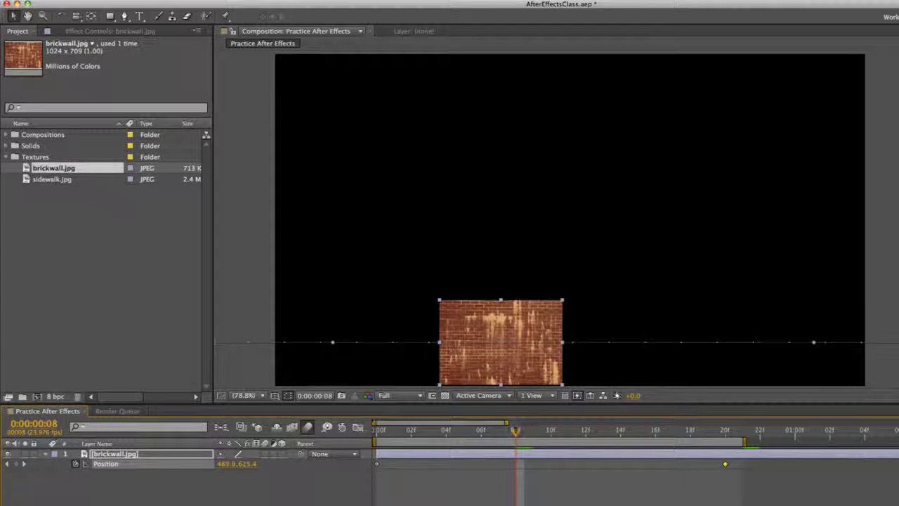
# Extend the work area past three seconds, retime the ending Position keyframe to about 0:00:03:01, and preview.
pyautogui.moveTo(508, 423); pyautogui.dragTo(750, 422)
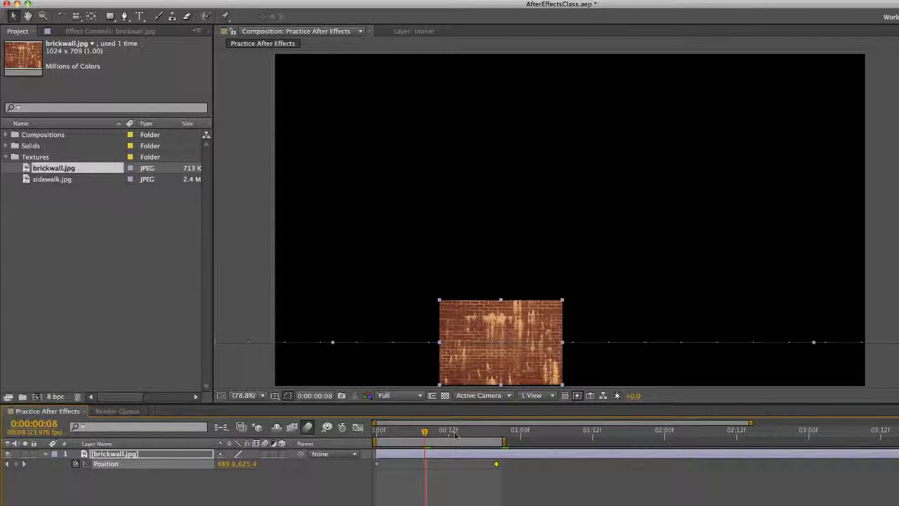
pyautogui.moveTo(512, 439); pyautogui.dragTo(847, 439)
pyautogui.moveTo(497, 465); pyautogui.dragTo(813, 467)
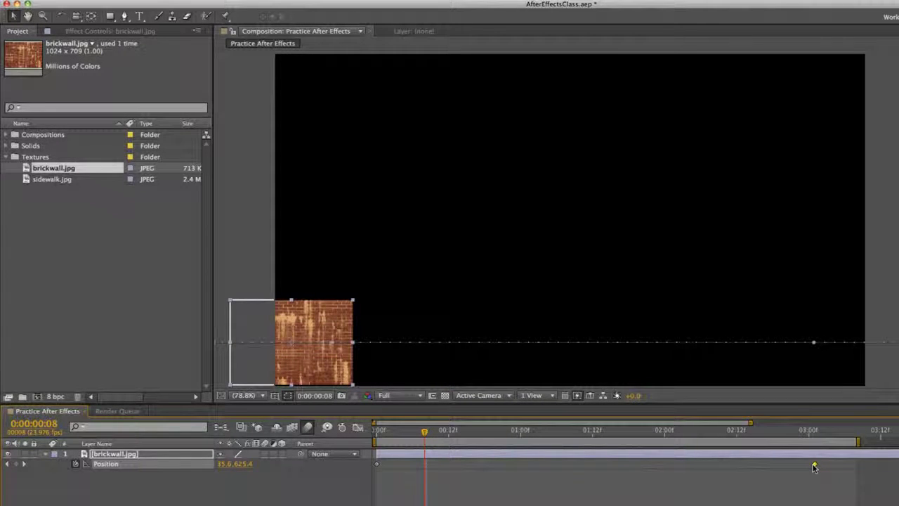
pyautogui.press('space')
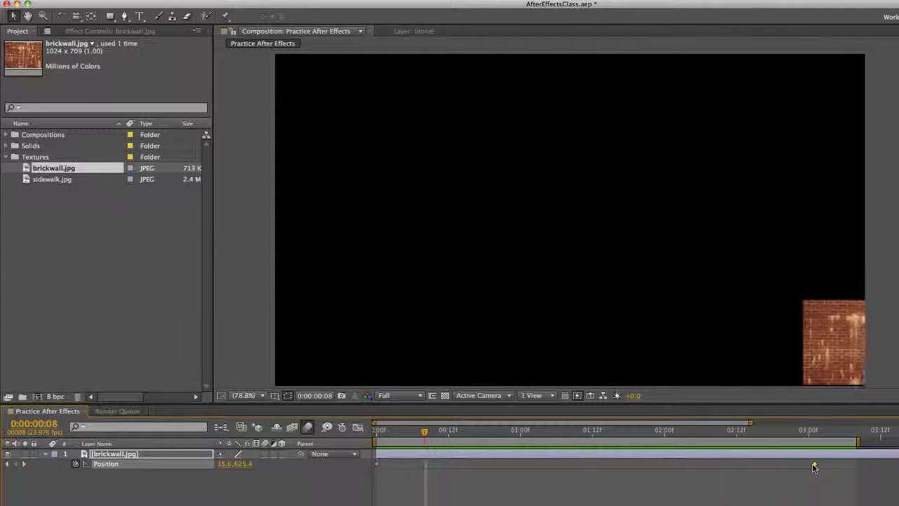
# Delete both Position keyframes and enlarge the brick wall image until it covers the whole composition frame.
pyautogui.moveTo(851, 459); pyautogui.dragTo(341, 487)
pyautogui.press('Delete')
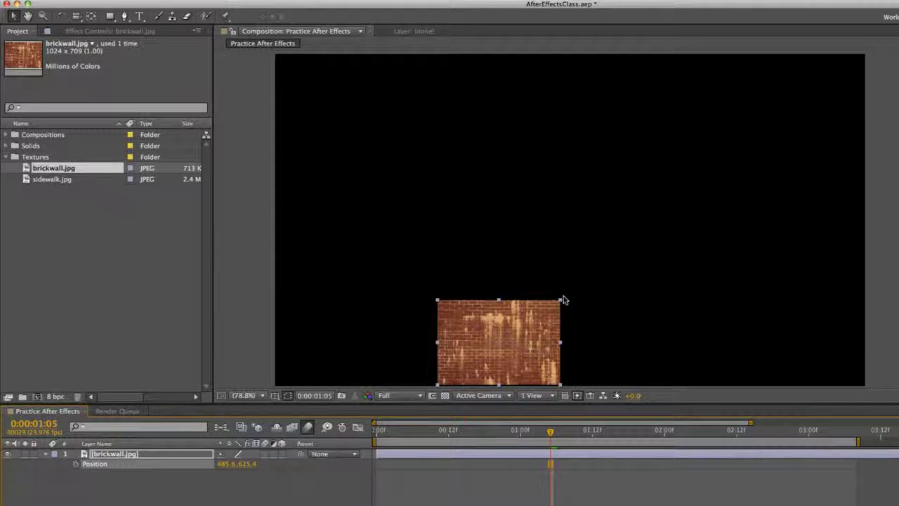
pyautogui.moveTo(563, 300); pyautogui.dragTo(789, 161)
pyautogui.moveTo(575, 221); pyautogui.dragTo(638, 120)
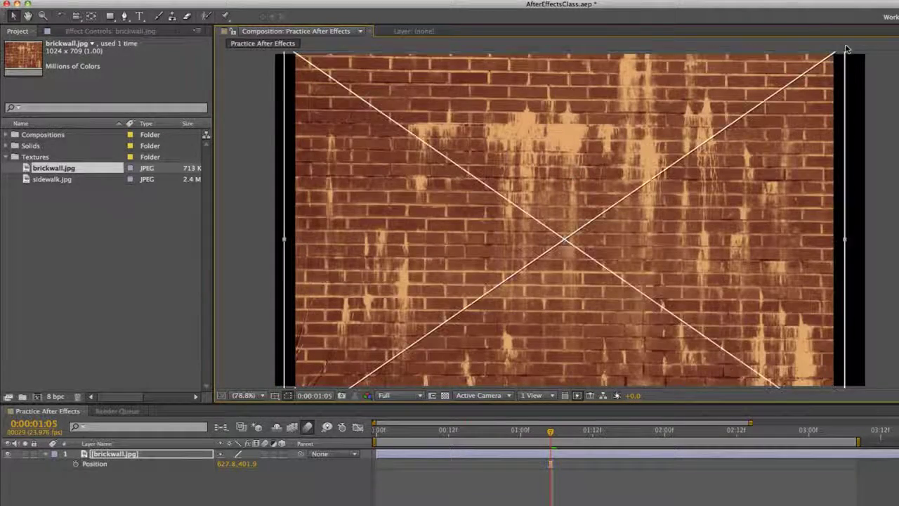
pyautogui.moveTo(846, 49); pyautogui.dragTo(875, 40)
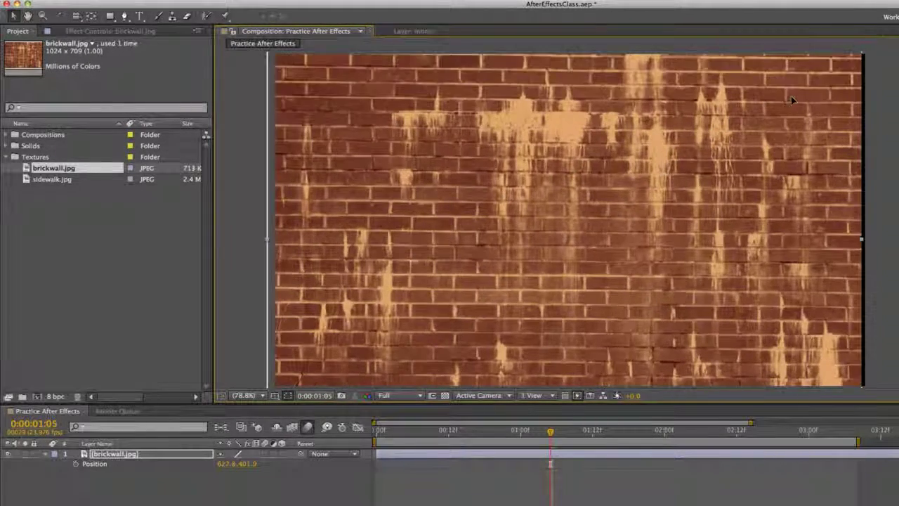
pyautogui.moveTo(791, 100); pyautogui.dragTo(794, 98)
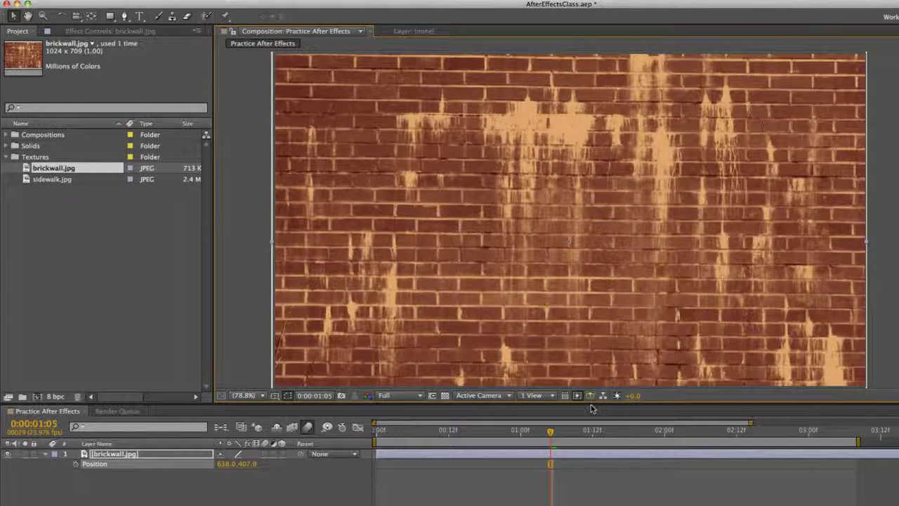
# Align the brick wall's top edge with the frame's top at about 638, 441, and set a Position keyframe at 0:00:01:00.
pyautogui.click(576, 481)
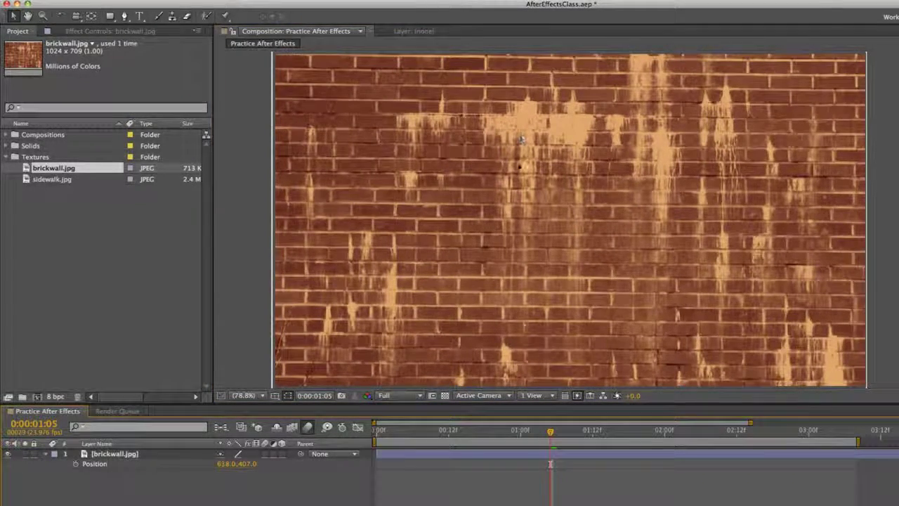
pyautogui.moveTo(522, 139); pyautogui.dragTo(516, 501)
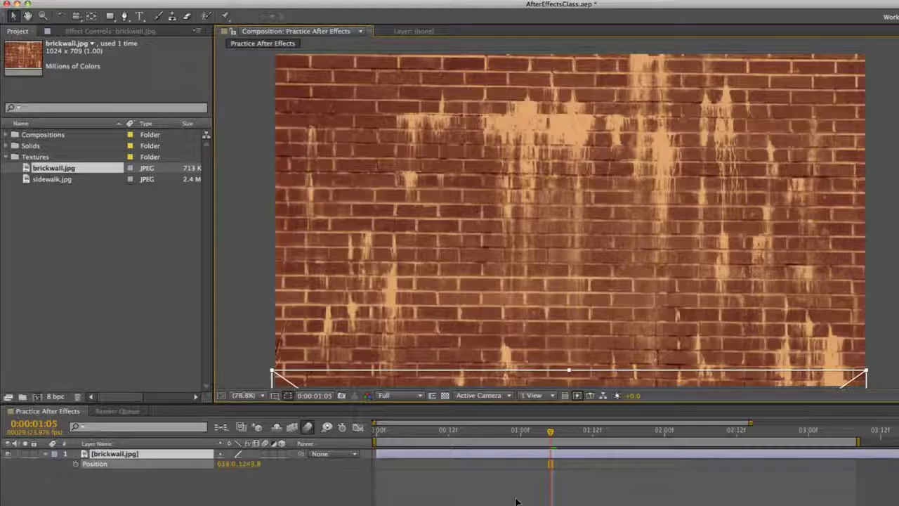
pyautogui.moveTo(555, 372); pyautogui.dragTo(557, 56)
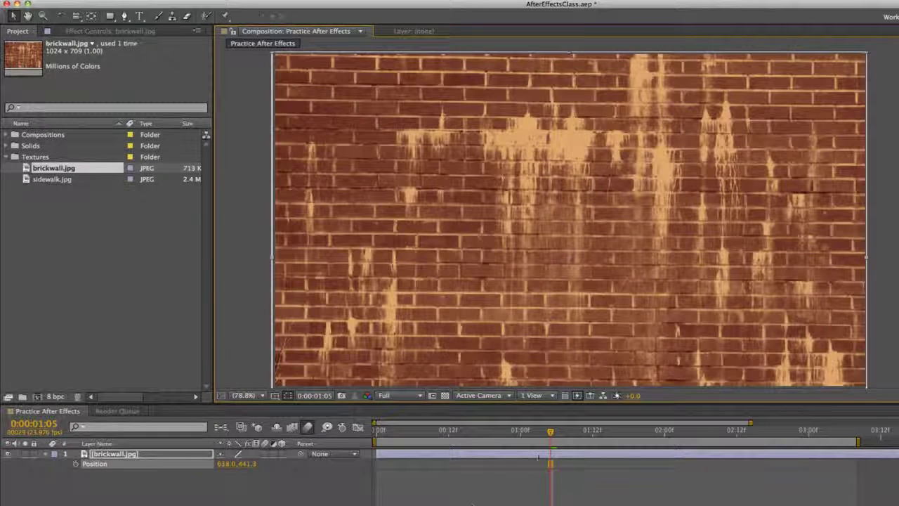
pyautogui.click(520, 434)
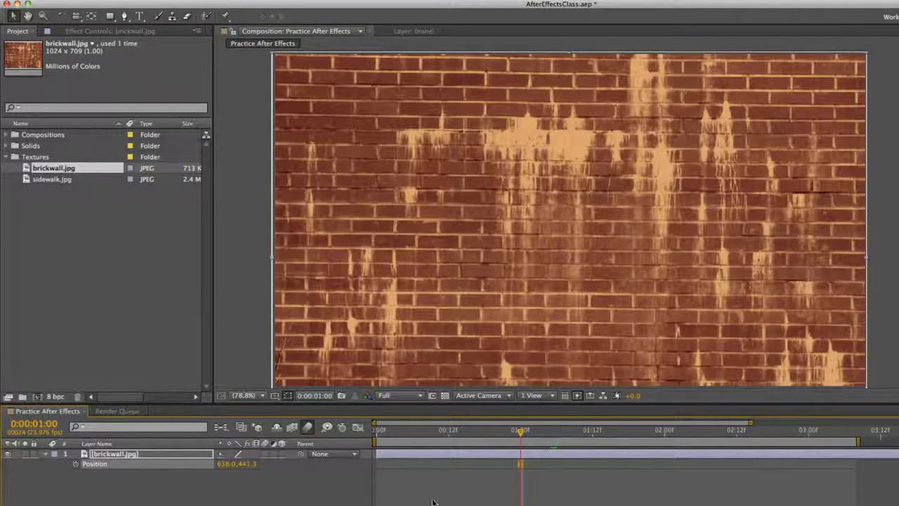
pyautogui.click(75, 463)
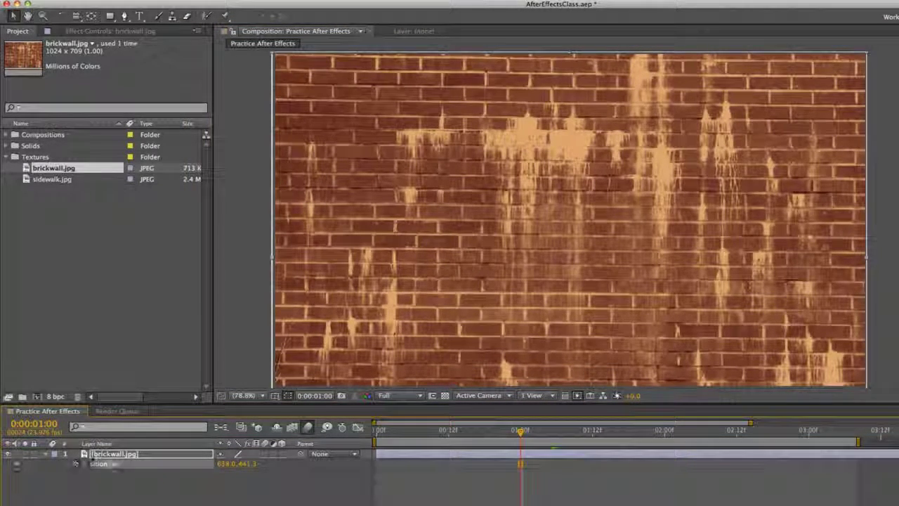
# At 0:00:00:00, move the brick wall straight down until it is fully below the frame, at 638, 1173.
pyautogui.press('Home')
pyautogui.moveTo(457, 217); pyautogui.dragTo(434, 505)
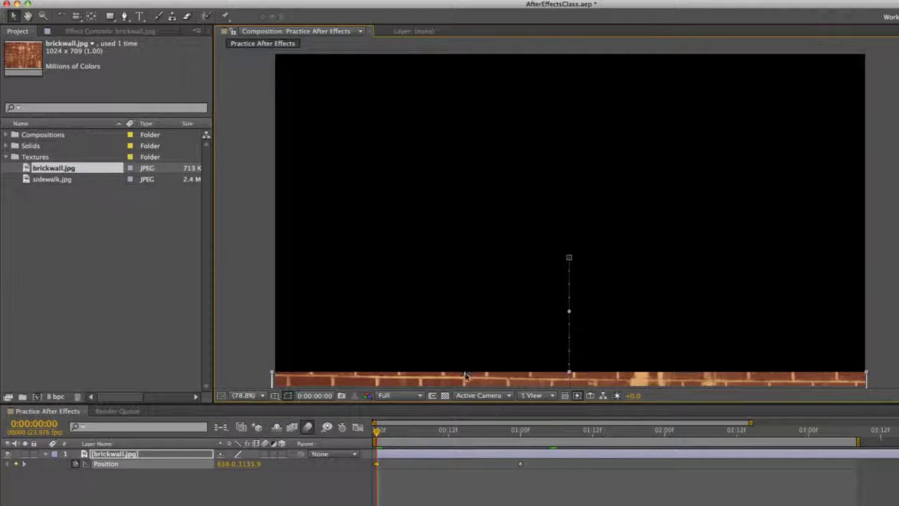
pyautogui.moveTo(457, 402); pyautogui.dragTo(471, 368)
pyautogui.hotkey('shift', 'Down')
pyautogui.hotkey('shift', 'Down')
pyautogui.hotkey('shift', 'Down')
pyautogui.hotkey('shift', 'Down')
pyautogui.hotkey('shift', 'Down')
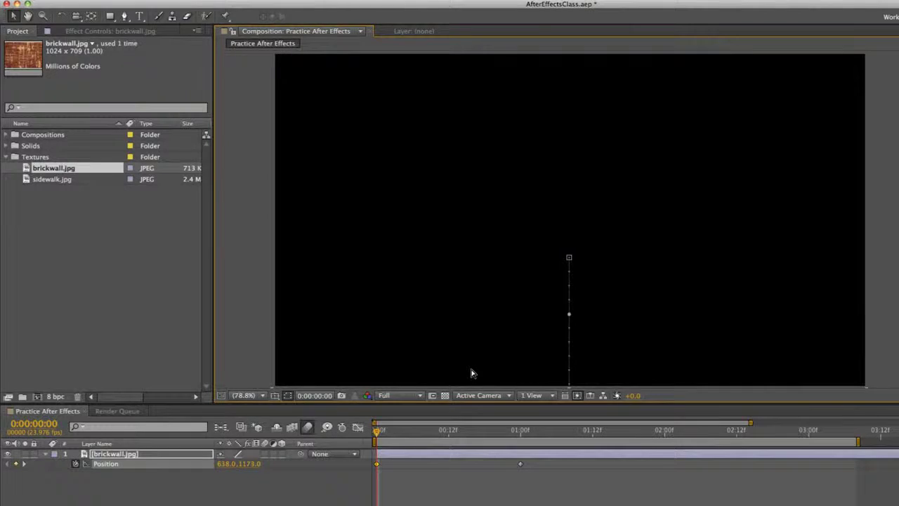
# Preview the rising brick wall, retime its ending Position keyframe to frame 12, and preview the faster motion.
pyautogui.press('space')
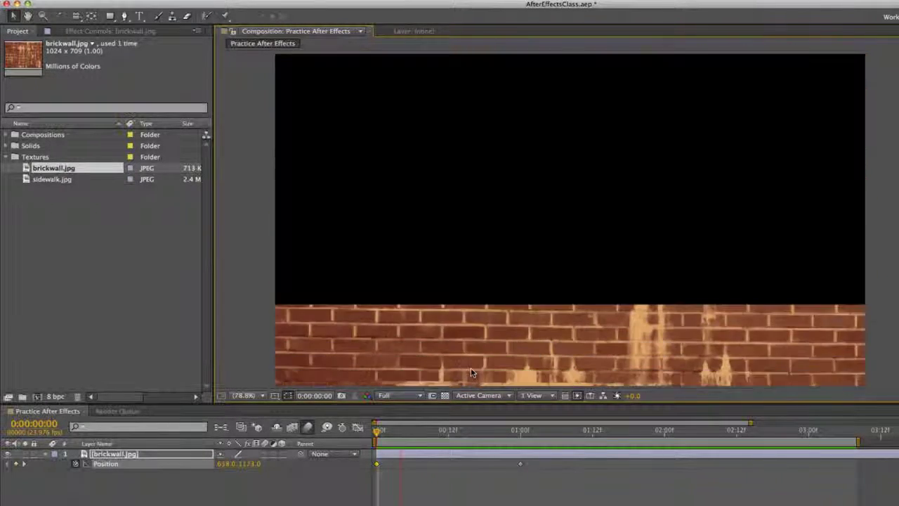
pyautogui.press('space')
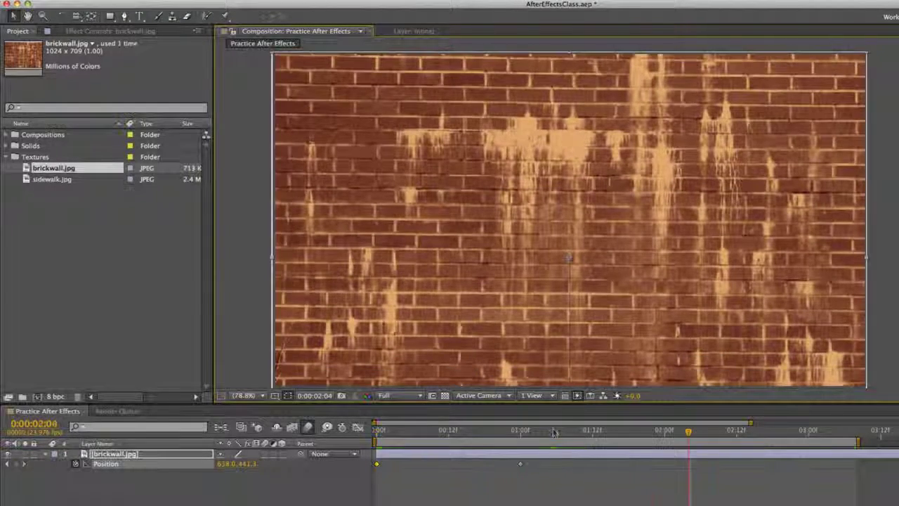
pyautogui.moveTo(520, 466); pyautogui.dragTo(450, 467)
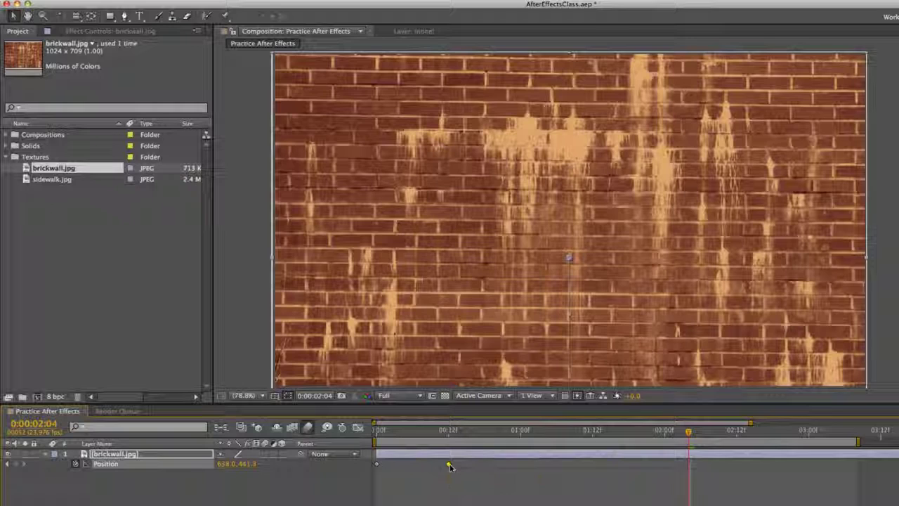
pyautogui.press('space')
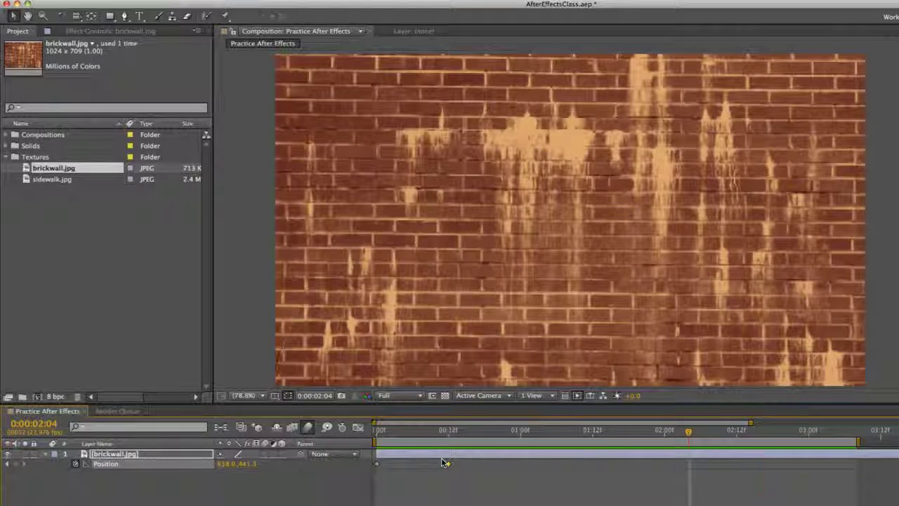
# Preview the rise and turn on motion blur for the brickwall.jpg layer at 0:00:00:09.
pyautogui.press('space')
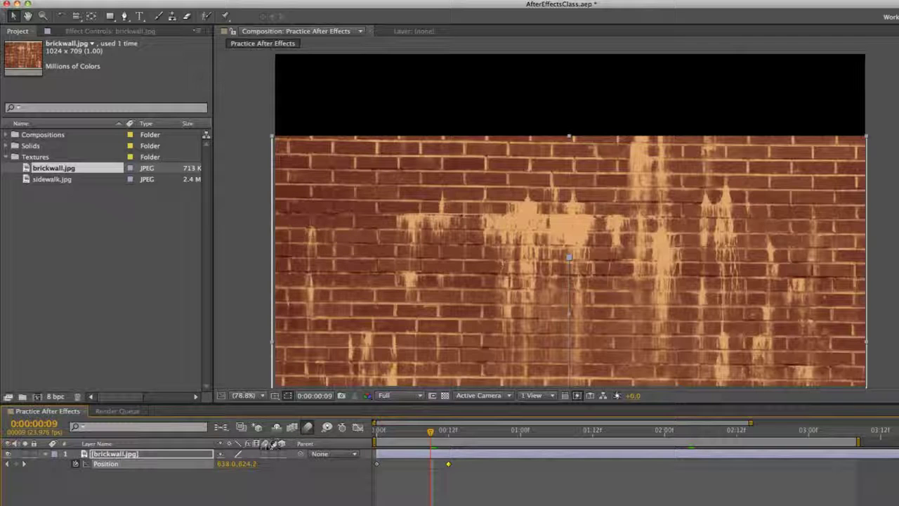
pyautogui.click(265, 455)
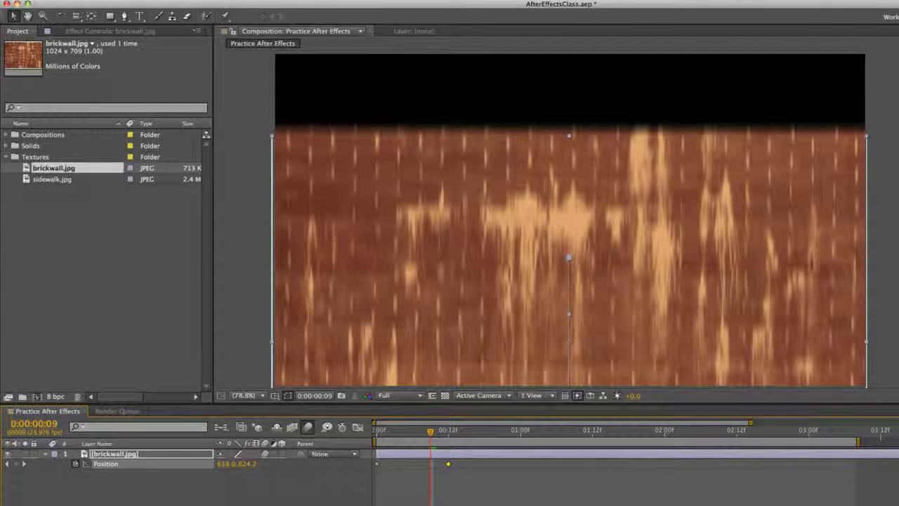
pyautogui.press('F4')
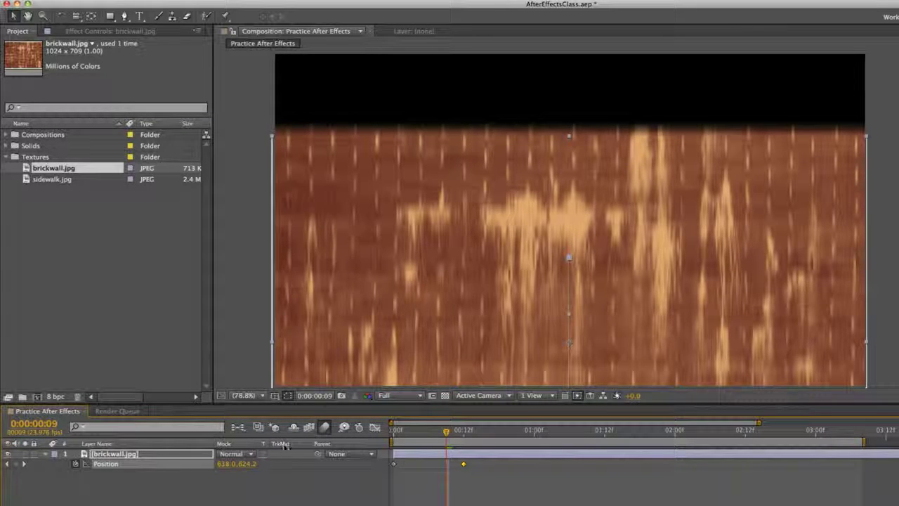
pyautogui.press('F4')
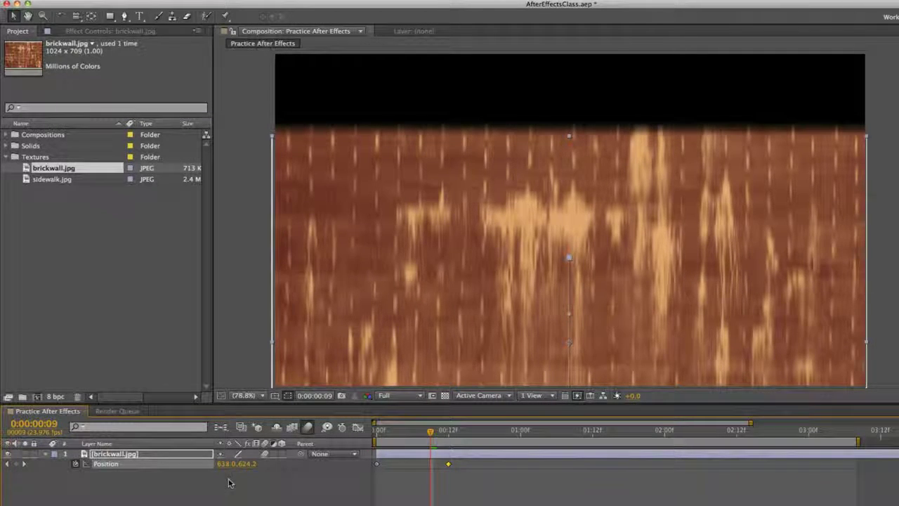
# Compare the moving brick wall with the composition's motion blur off and on, leave it enabled, and preview the blurred motion.
pyautogui.click(308, 427)
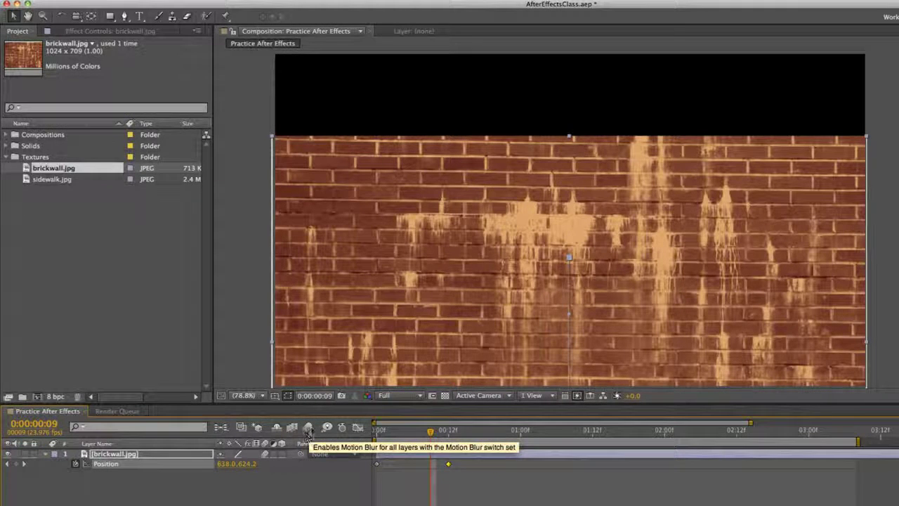
pyautogui.click(308, 427)
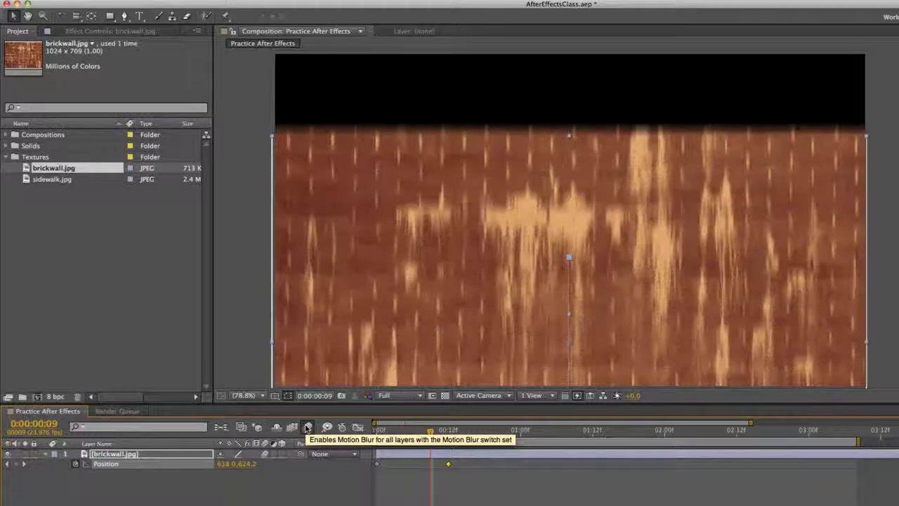
pyautogui.click(307, 427)
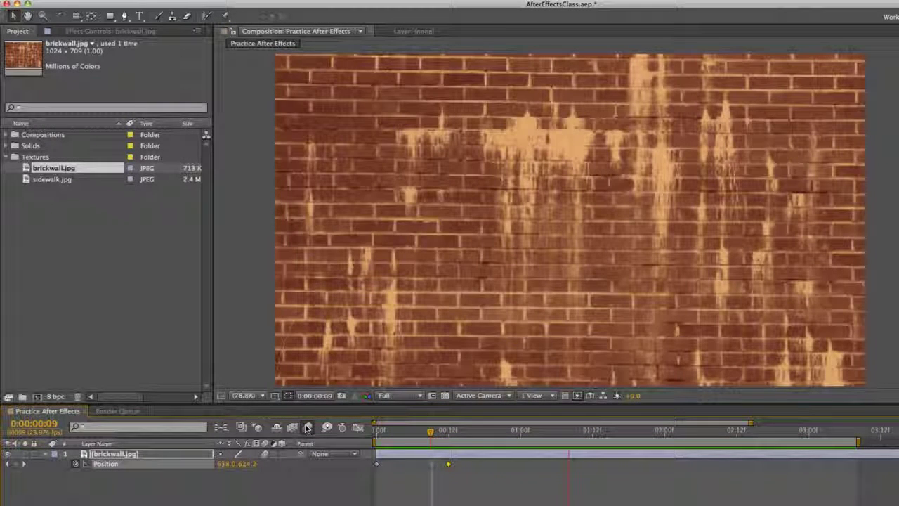
pyautogui.click(307, 427)
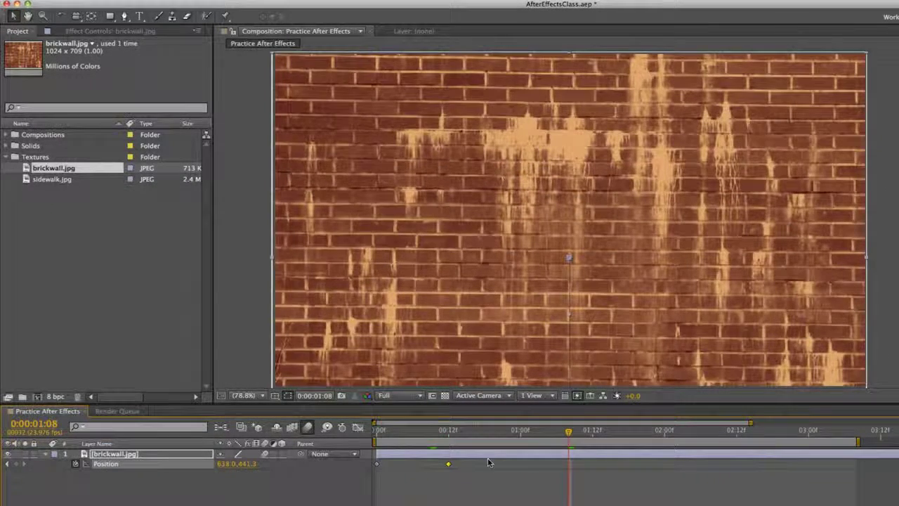
# Shift both Position keyframes together so the rise runs from 0:00:01:00 to 0:00:01:12, previewing the delayed start.
pyautogui.moveTo(502, 480); pyautogui.dragTo(450, 469)
pyautogui.click(377, 465)
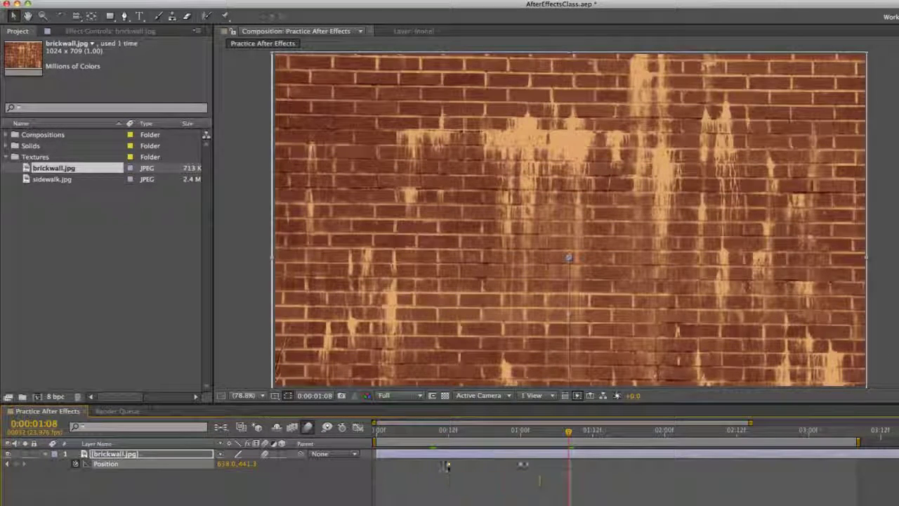
pyautogui.press('space')
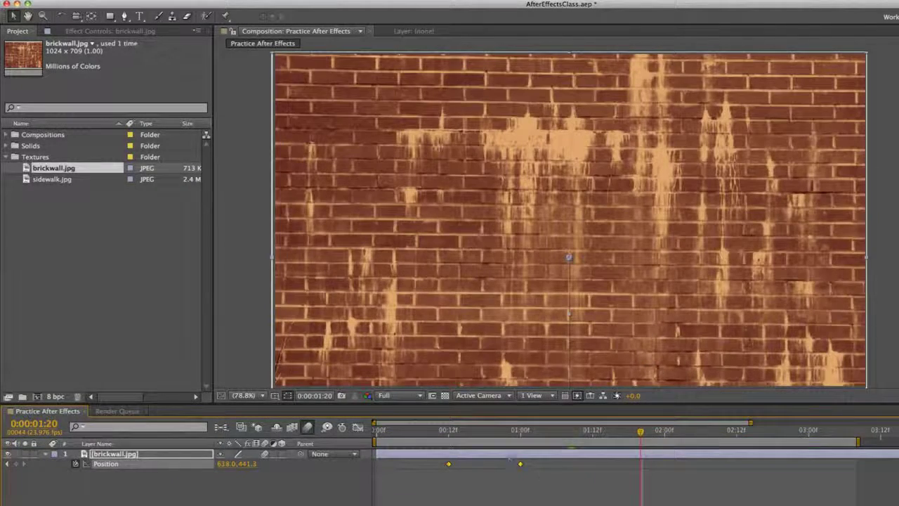
pyautogui.moveTo(550, 469); pyautogui.dragTo(519, 466)
pyautogui.press('space')
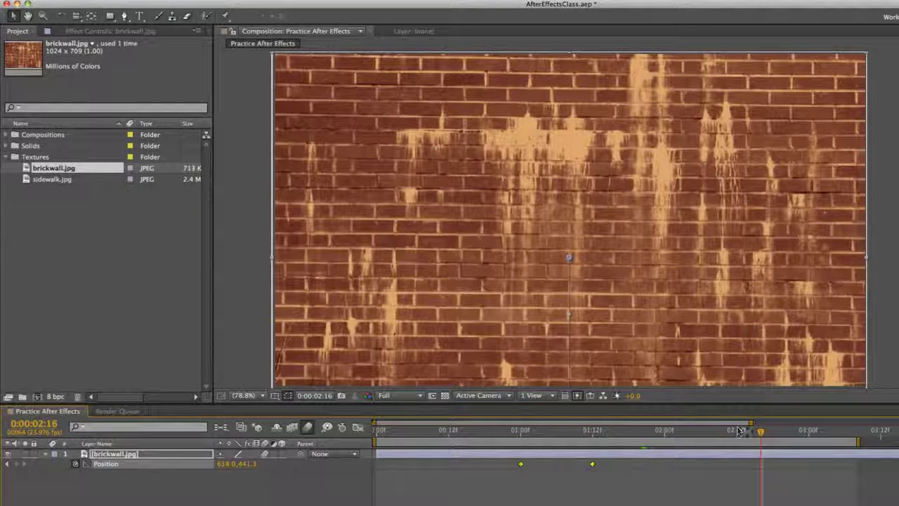
# At 0:00:03:00, move the brick wall straight down out of the frame to about 638, 1178, and preview the exit.
pyautogui.moveTo(749, 422); pyautogui.dragTo(860, 422)
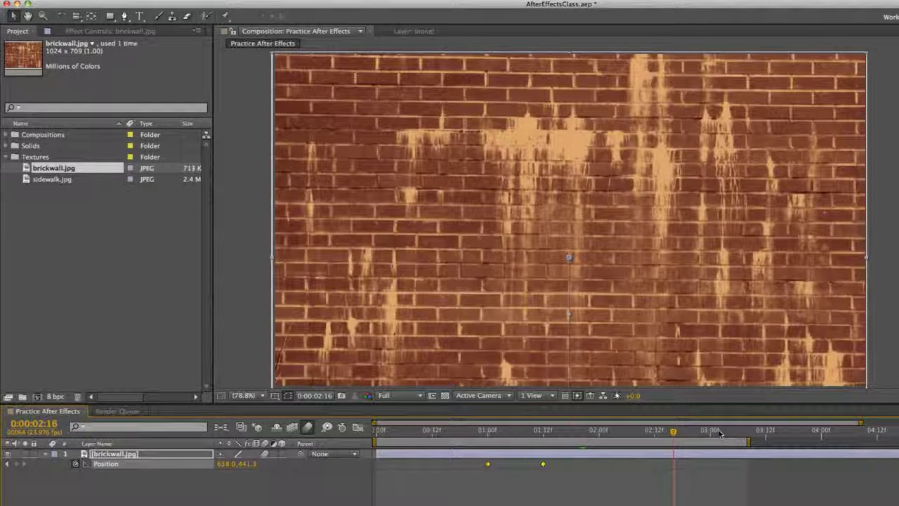
pyautogui.click(711, 433)
pyautogui.click(622, 481)
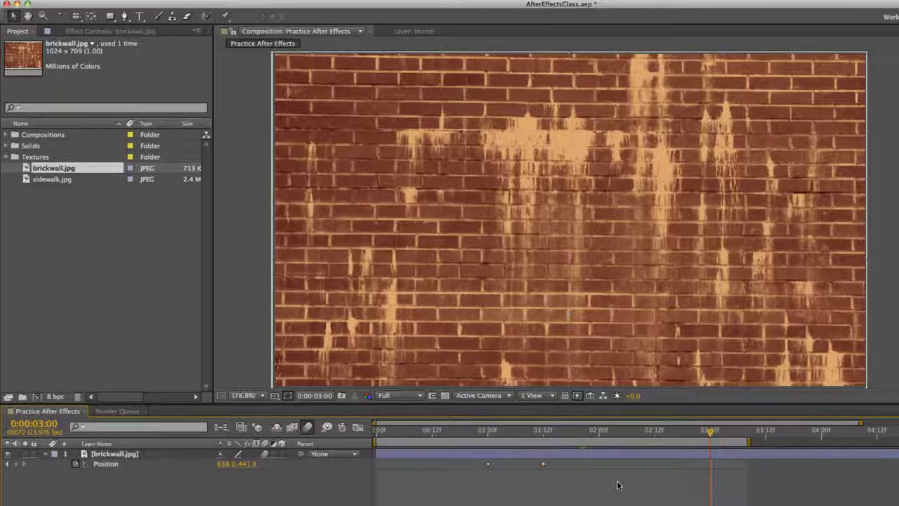
pyautogui.click(608, 456)
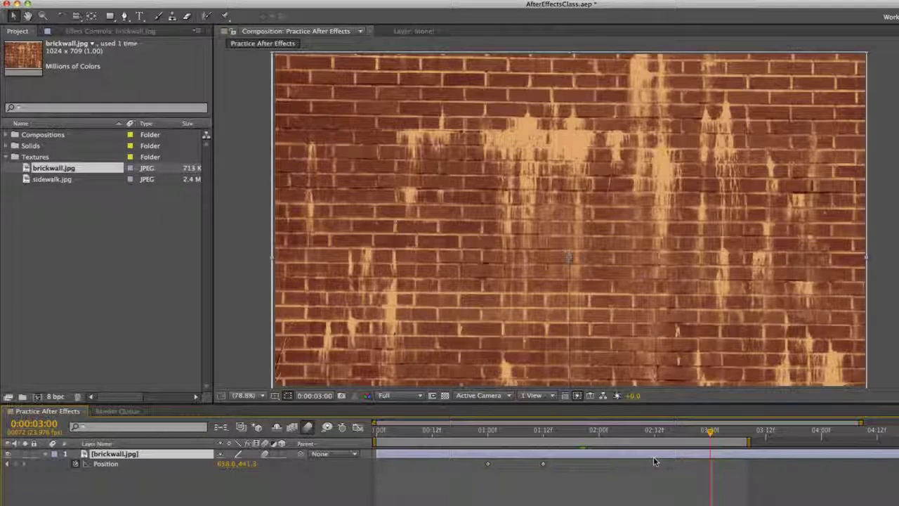
pyautogui.moveTo(625, 208); pyautogui.dragTo(615, 482)
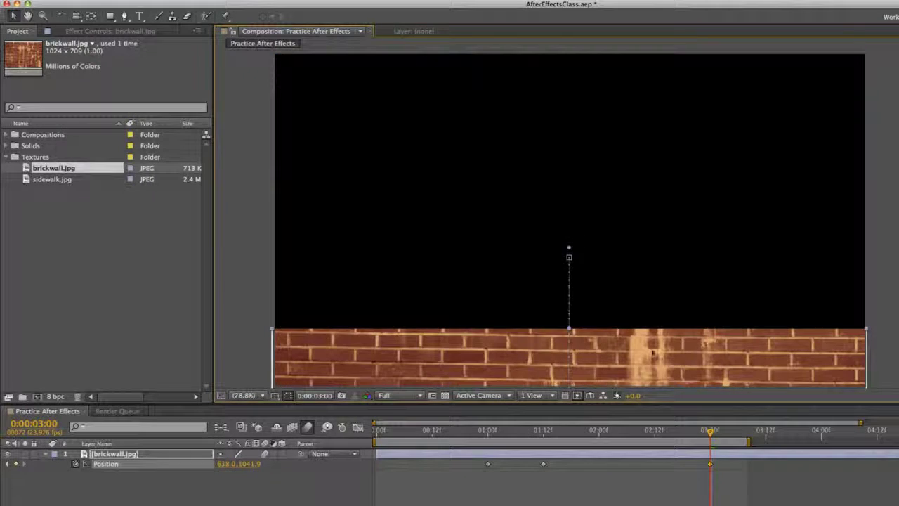
pyautogui.moveTo(656, 341); pyautogui.dragTo(654, 402)
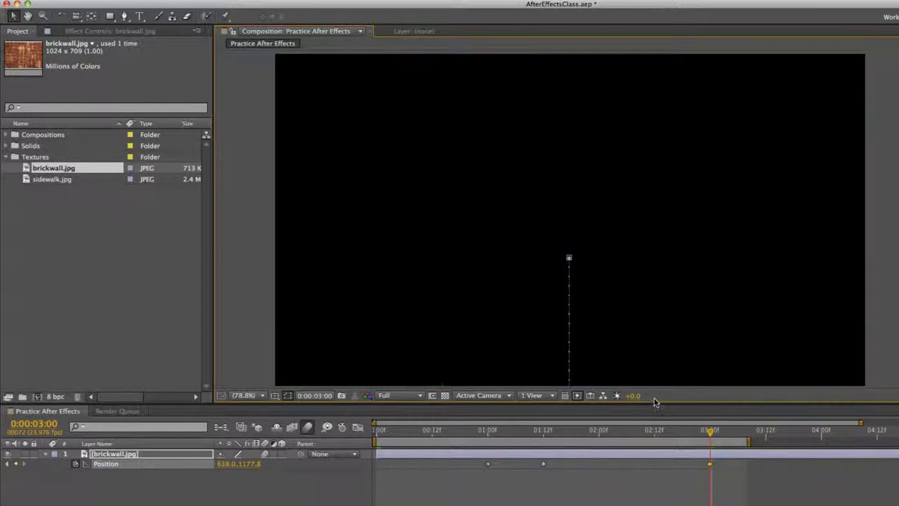
pyautogui.press('KP_0')
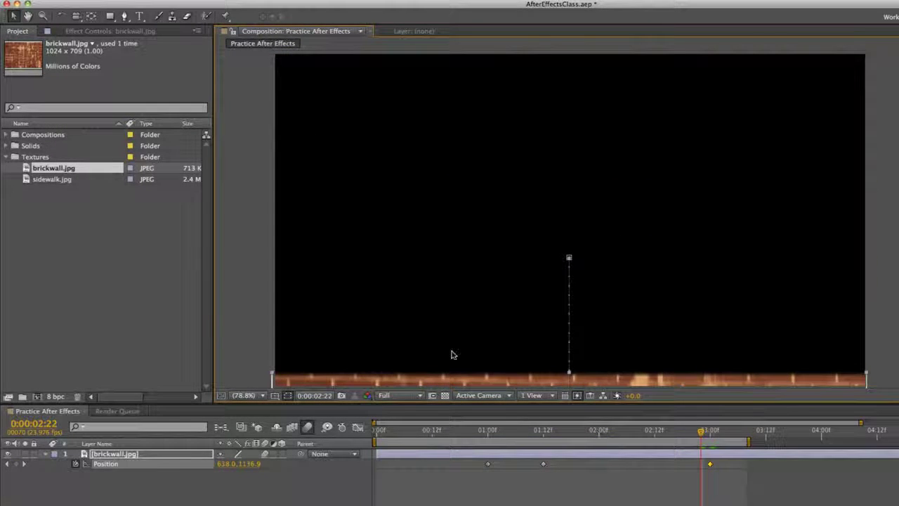
# Scrub through the slow descent between 0:00:01:12 and 0:00:03:00, and delete the Position keyframe at 0:00:03:00.
pyautogui.click(544, 431)
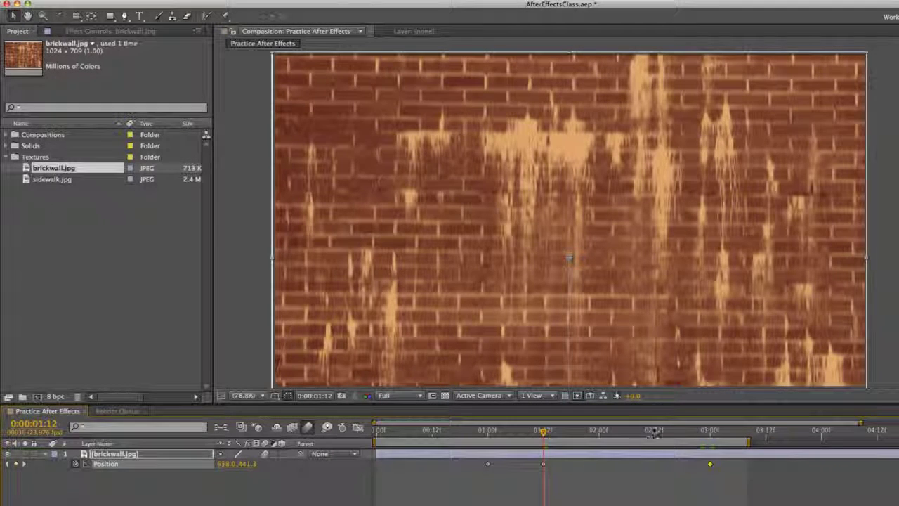
pyautogui.moveTo(544, 431); pyautogui.dragTo(709, 436)
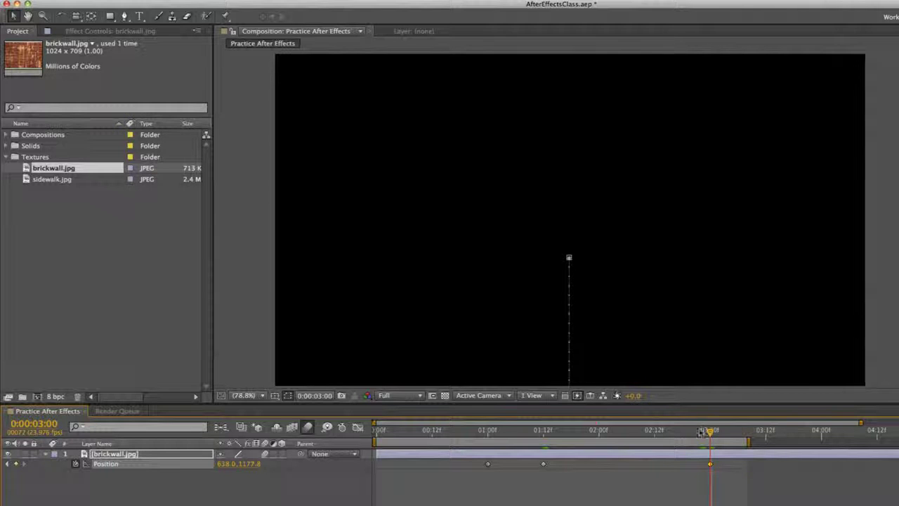
pyautogui.moveTo(667, 437); pyautogui.dragTo(553, 431)
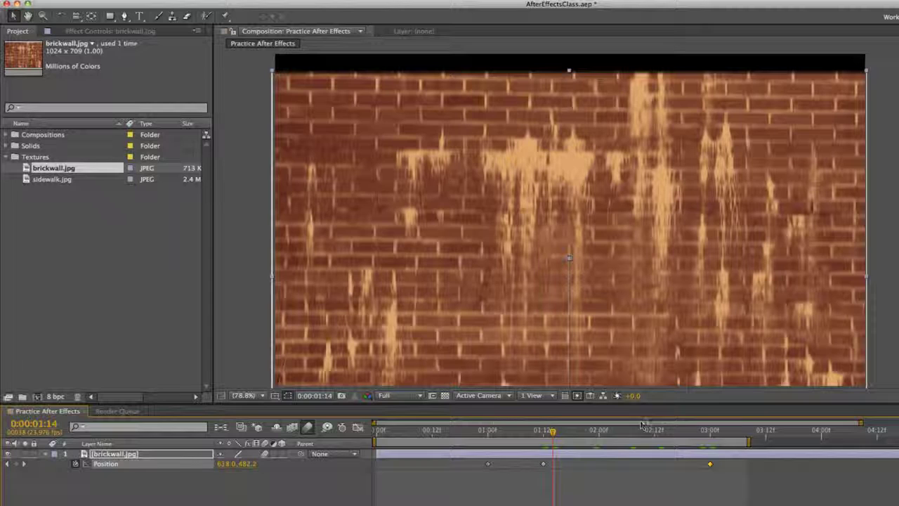
pyautogui.click(709, 464)
pyautogui.press('Delete')
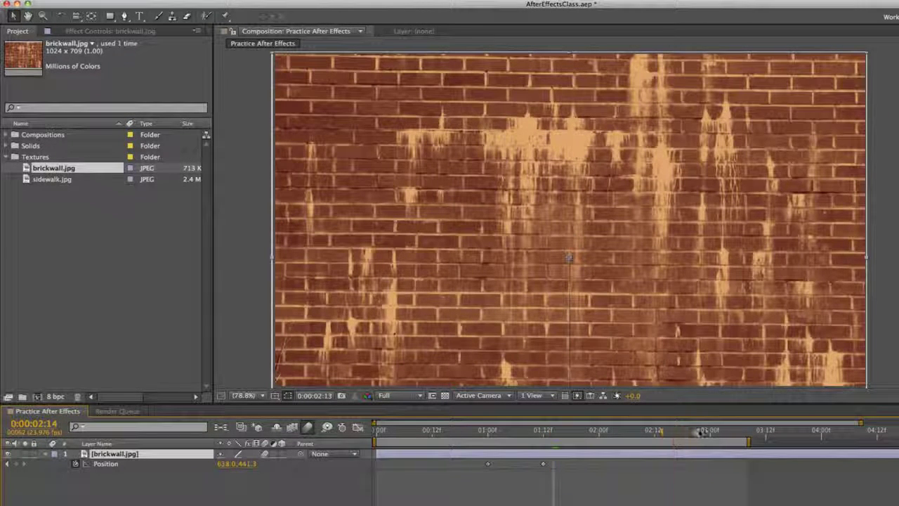
# Add a Position keyframe at 0:00:03:00 that repeats the 0:00:01:12 value of 638, 441.3 to hold the brick wall in place.
pyautogui.click(710, 431)
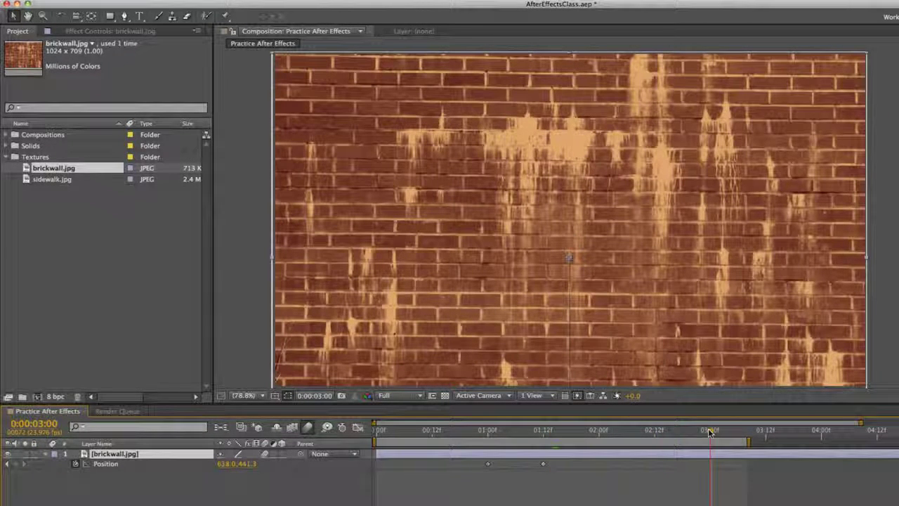
pyautogui.click(16, 463)
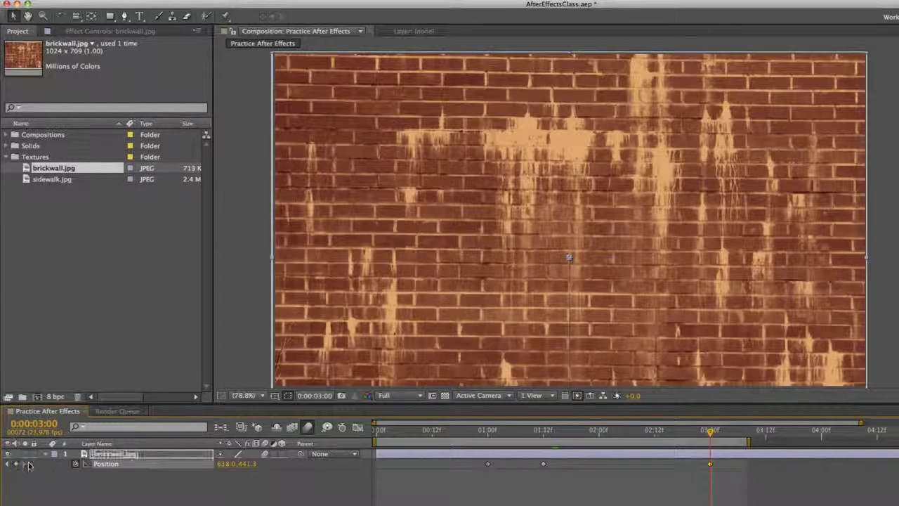
pyautogui.press('super+z')
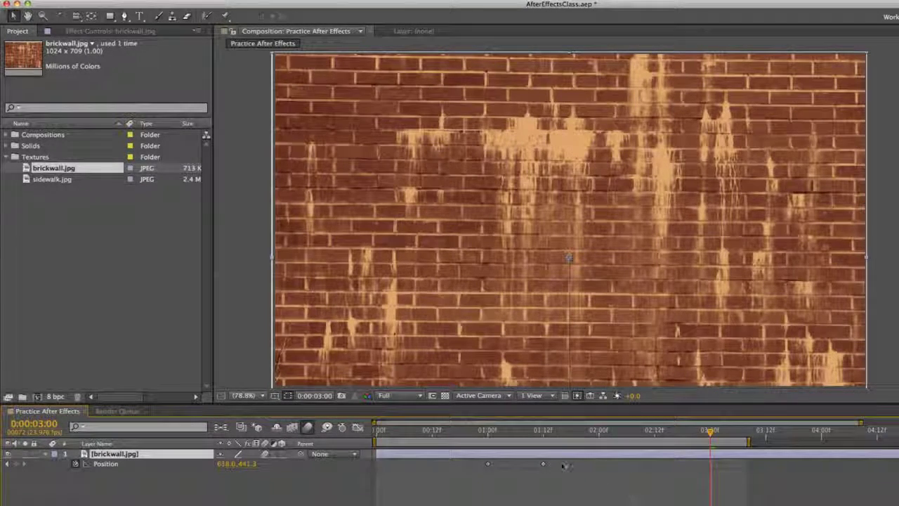
pyautogui.click(545, 464)
pyautogui.hotkey('ctrl', 'shift', 'z')
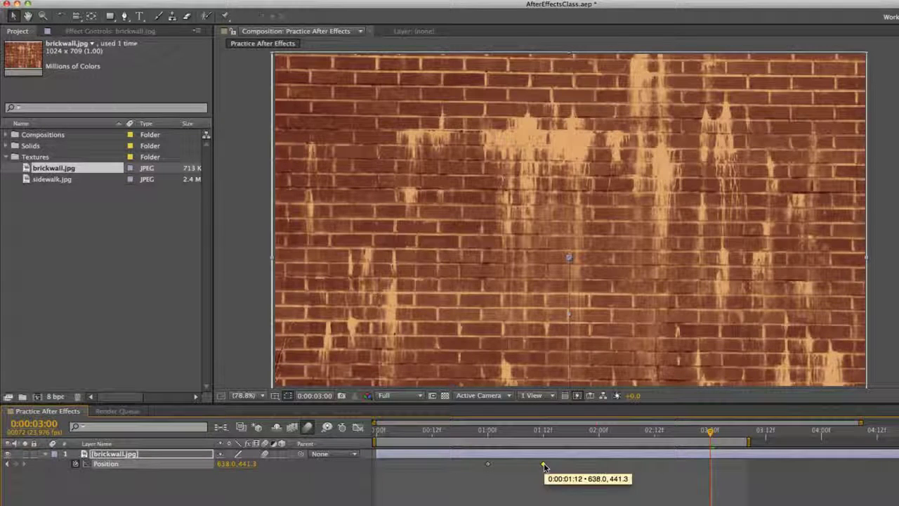
# Extend the work area to just before 0:00:04:00 and, at 0:00:03:09, move the brick wall up until most of it is above the frame.
pyautogui.moveTo(749, 444)
pyautogui.mouseDown()
pyautogui.moveTo(812, 444)
pyautogui.moveTo(751, 431)
pyautogui.mouseUp()
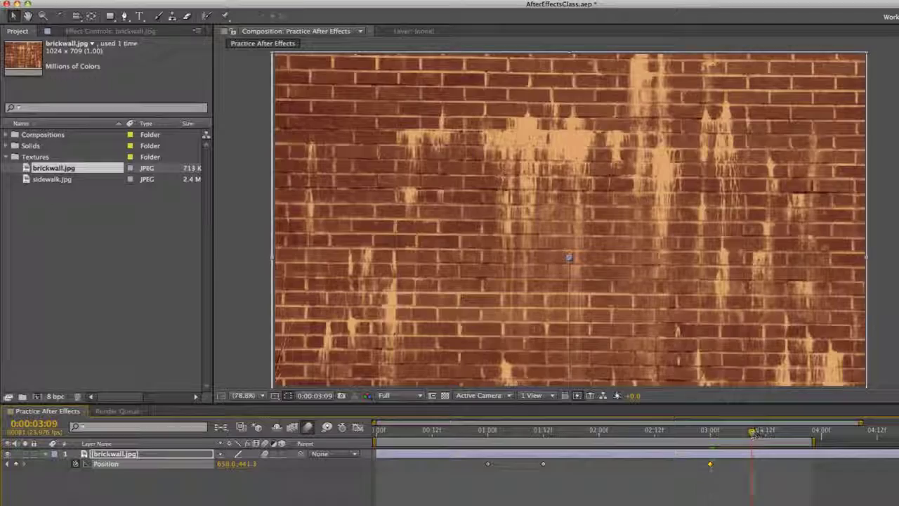
pyautogui.click(733, 227)
pyautogui.moveTo(732, 232); pyautogui.dragTo(723, 38)
pyautogui.moveTo(677, 183); pyautogui.dragTo(673, 29)
# Nudge the brick wall up until its bottom edge sits just above the frame, at 638, -448, and preview the animation.
pyautogui.press('Up')
pyautogui.press('Up')
pyautogui.press('Up')
pyautogui.press('Up')
pyautogui.press('Up')
pyautogui.press('Up')
pyautogui.press('Up')
pyautogui.press('Up')
pyautogui.press('Up')
pyautogui.press('Up')
pyautogui.press('Up')
pyautogui.press('Up')
pyautogui.press('Up')
pyautogui.press('Up')
pyautogui.press('Up')
pyautogui.press('Up')
pyautogui.press('Up')
pyautogui.press('Up')
pyautogui.press('Up')
pyautogui.press('Up')
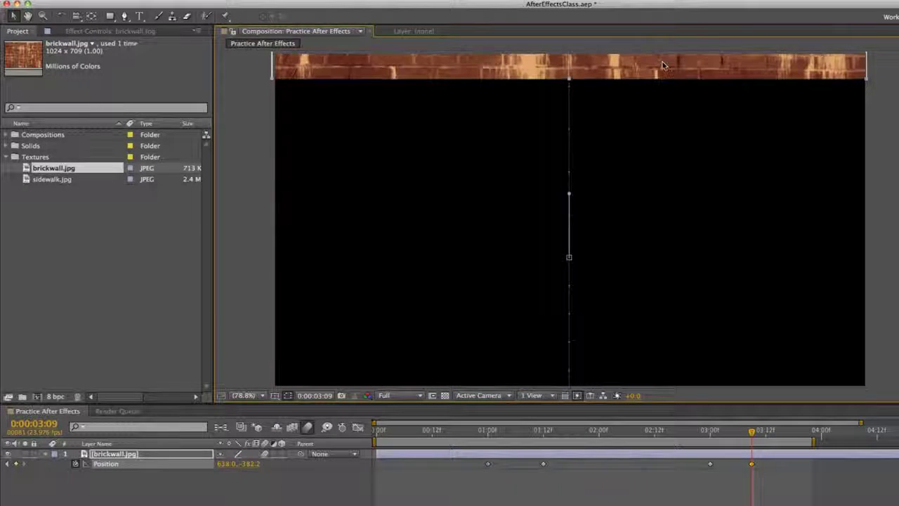
pyautogui.hotkey('shift', 'Up')
pyautogui.hotkey('shift', 'Up')
pyautogui.hotkey('shift', 'Up')
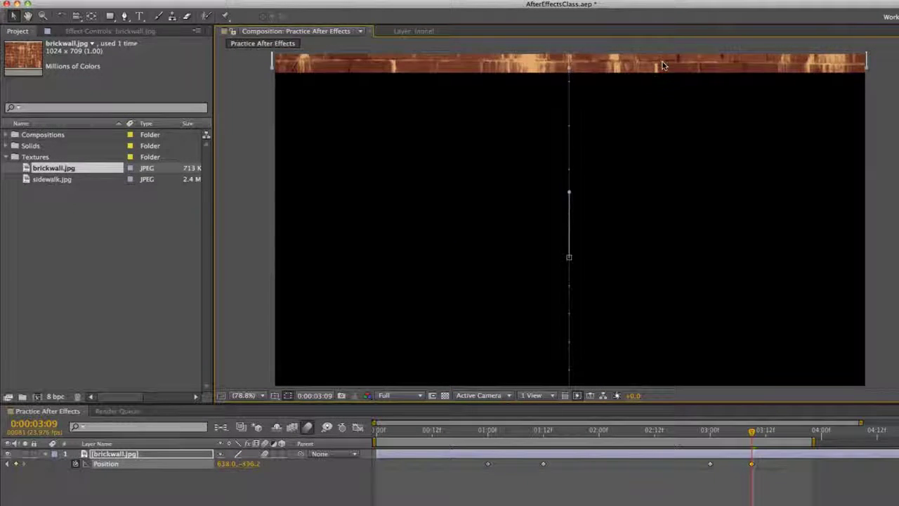
pyautogui.hotkey('shift', 'Up')
pyautogui.hotkey('shift', 'Up')
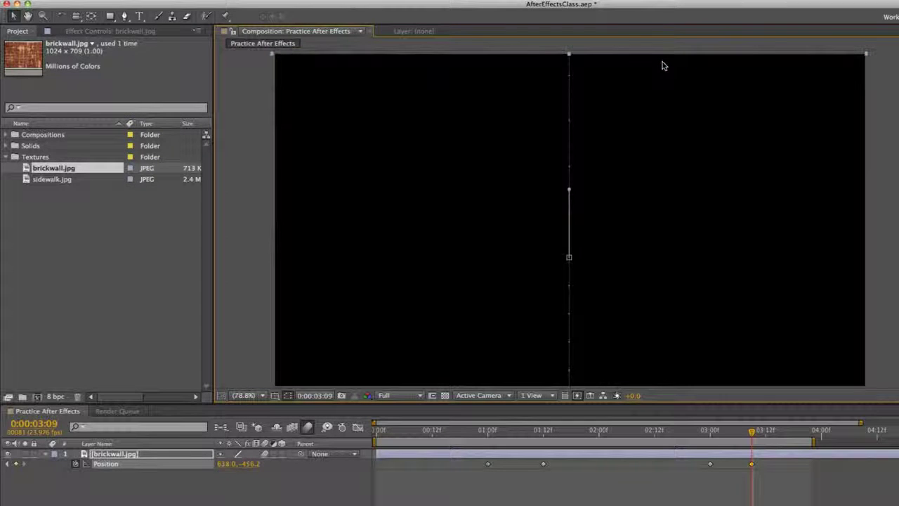
pyautogui.hotkey('shift', 'Up')
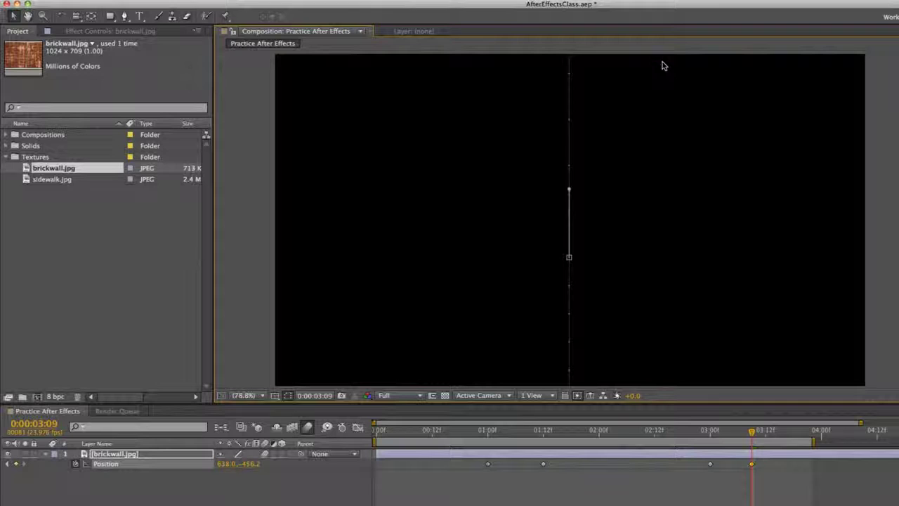
pyautogui.hotkey('shift', 'Down')
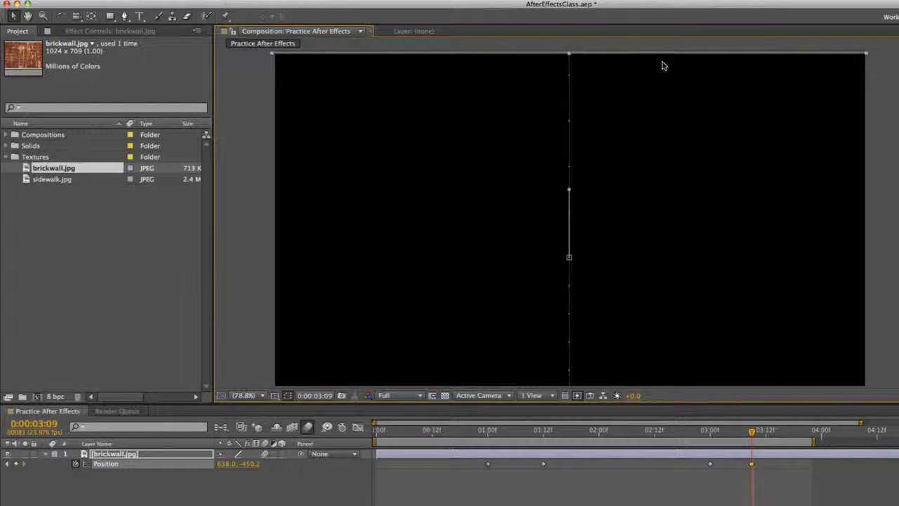
pyautogui.press('Down')
pyautogui.press('Down')
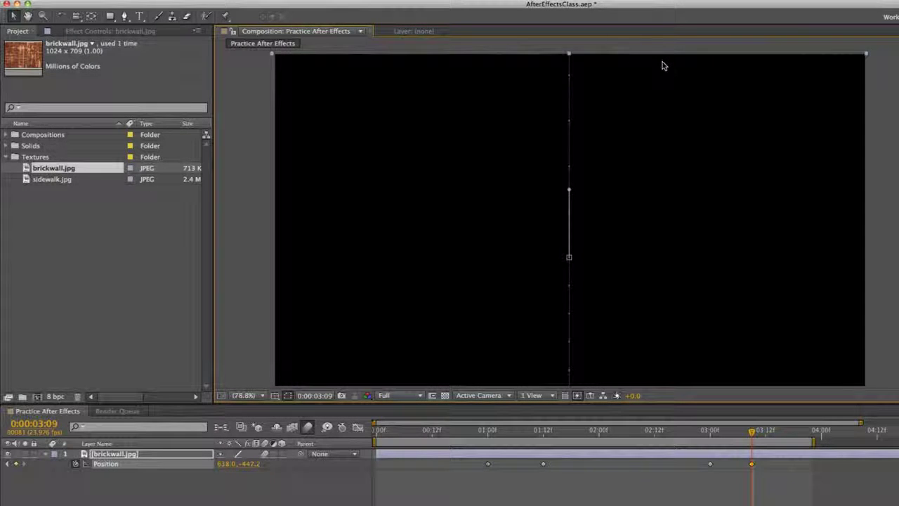
pyautogui.press('Up')
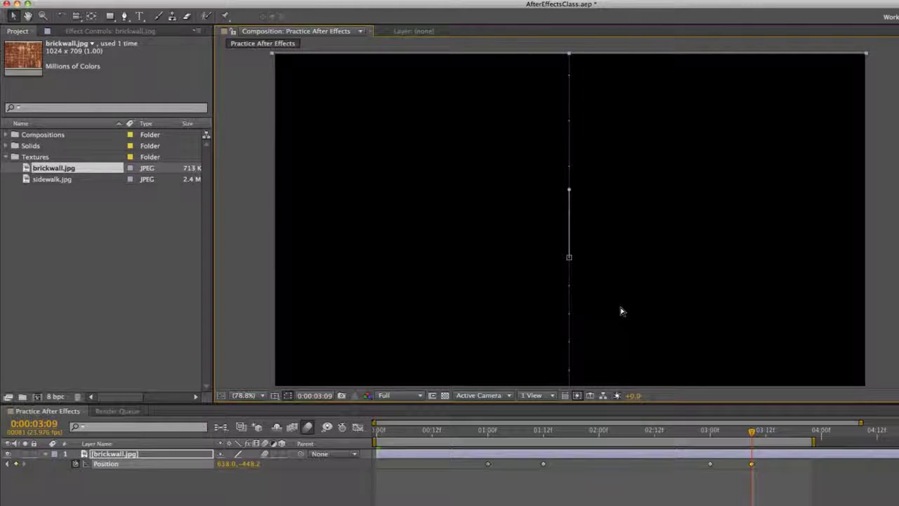
pyautogui.press('KP_0')
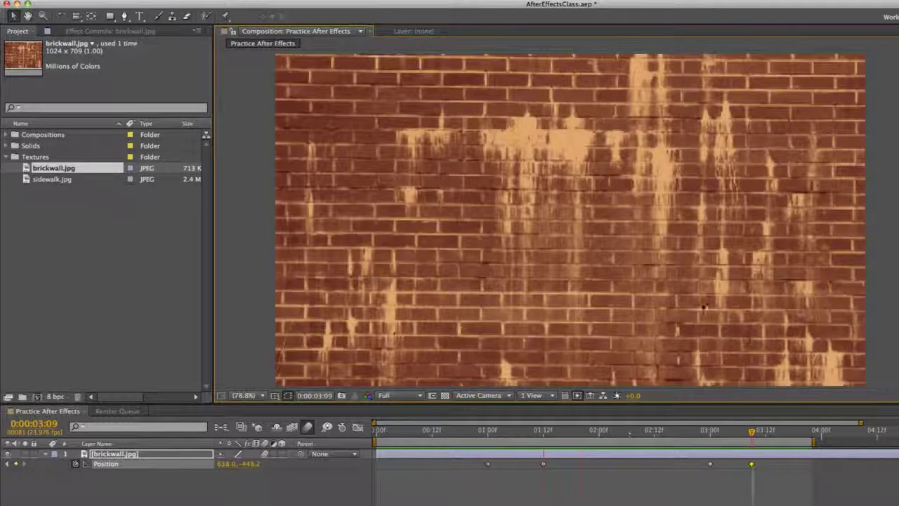
pyautogui.click(598, 429)
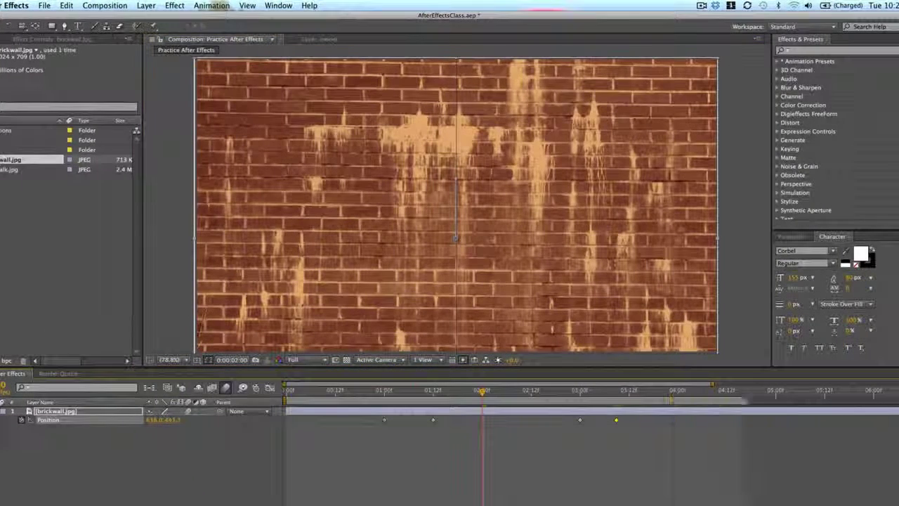
# Add a text layer reading "Alley Catz" over the brick wall at 0:00:02:00.
pyautogui.moveTo(711, 376); pyautogui.dragTo(837, 378)
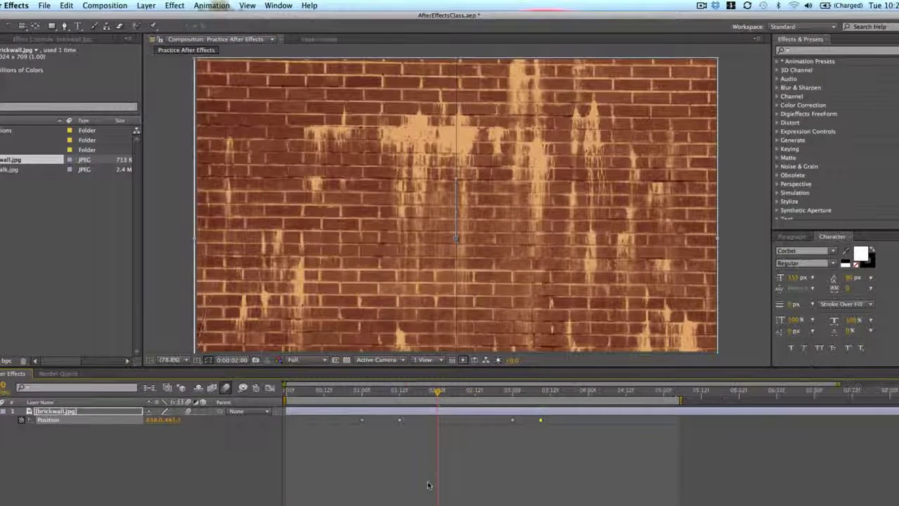
pyautogui.click(567, 448)
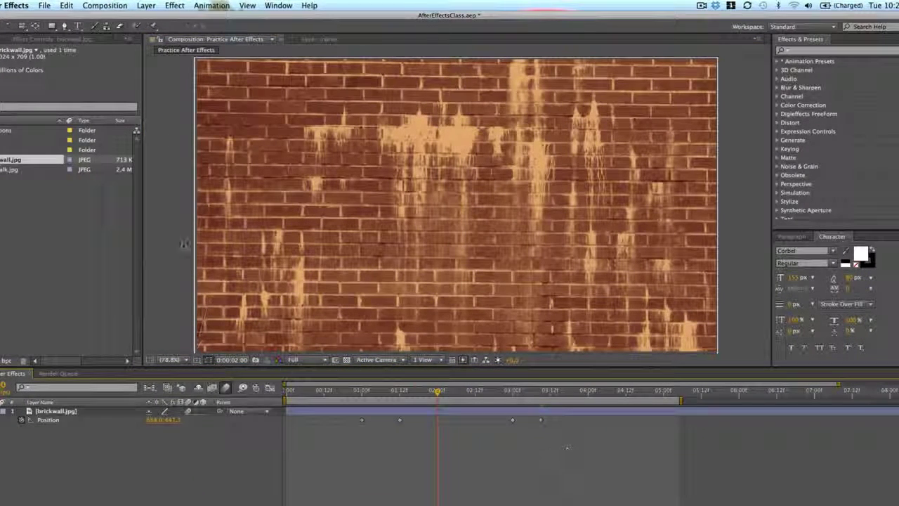
pyautogui.click(79, 26)
pyautogui.click(338, 217)
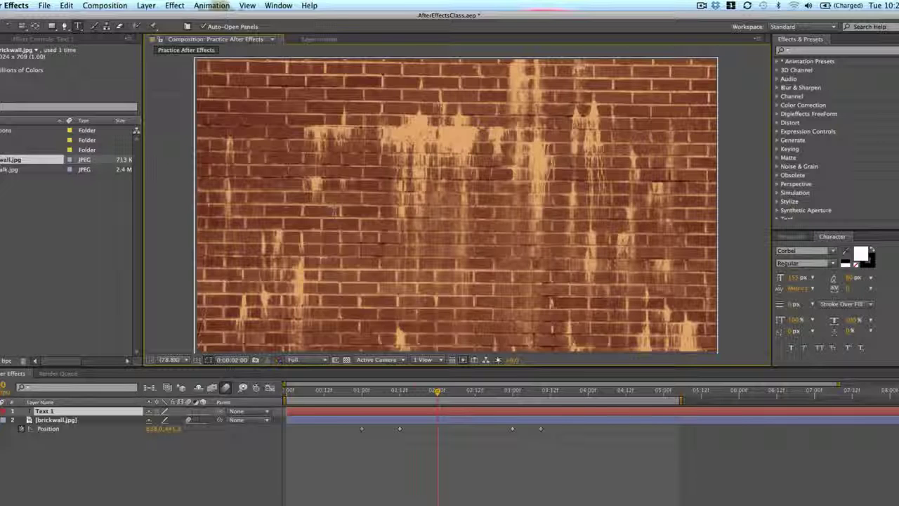
pyautogui.write('All')
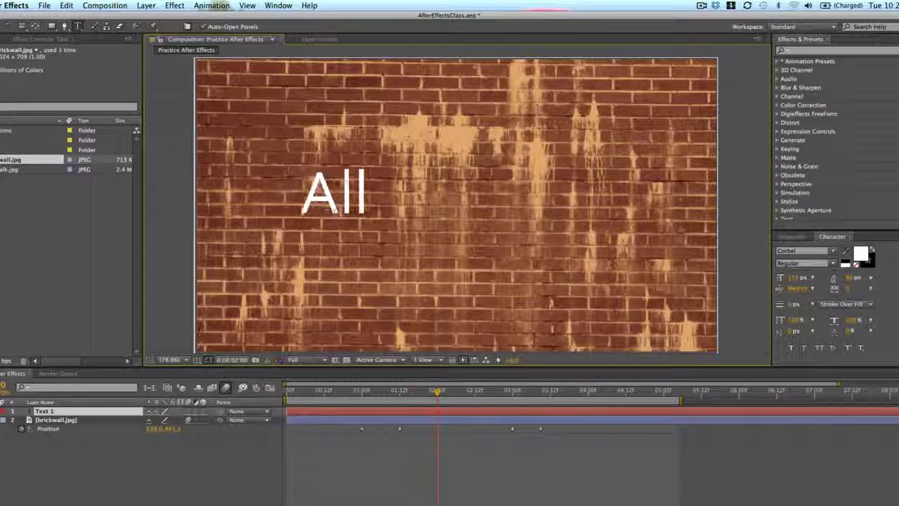
pyautogui.write('ey Catz')
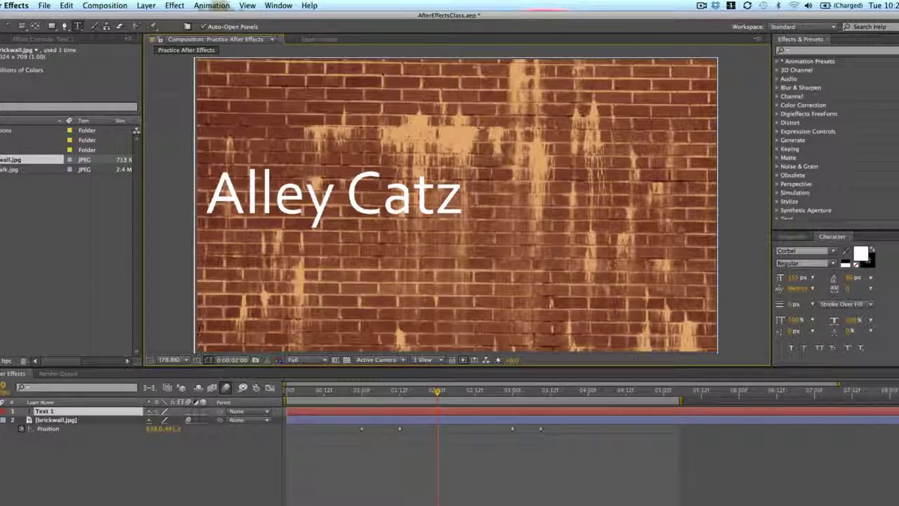
# Move the Alley Catz title near the middle of the frame, using the Title/Action Safe guides temporarily to center it.
pyautogui.click(84, 41)
pyautogui.moveTo(376, 195); pyautogui.dragTo(504, 196)
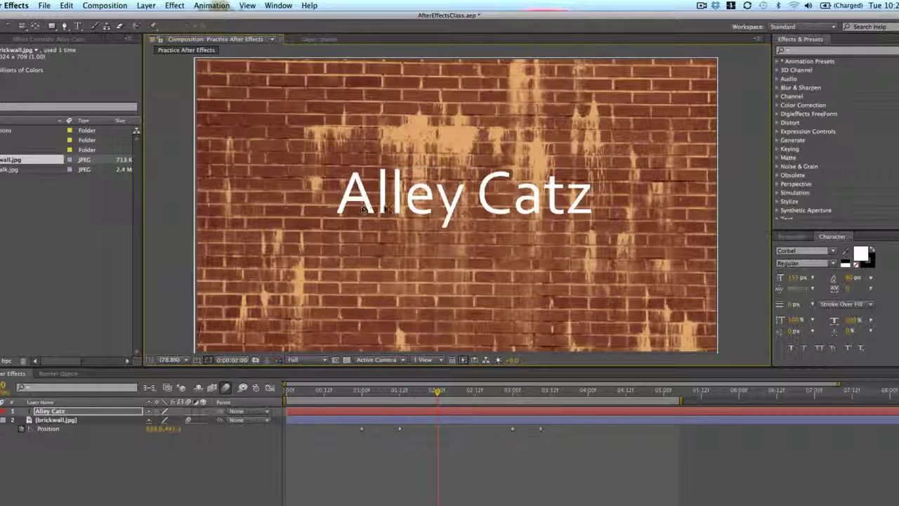
pyautogui.click(208, 360)
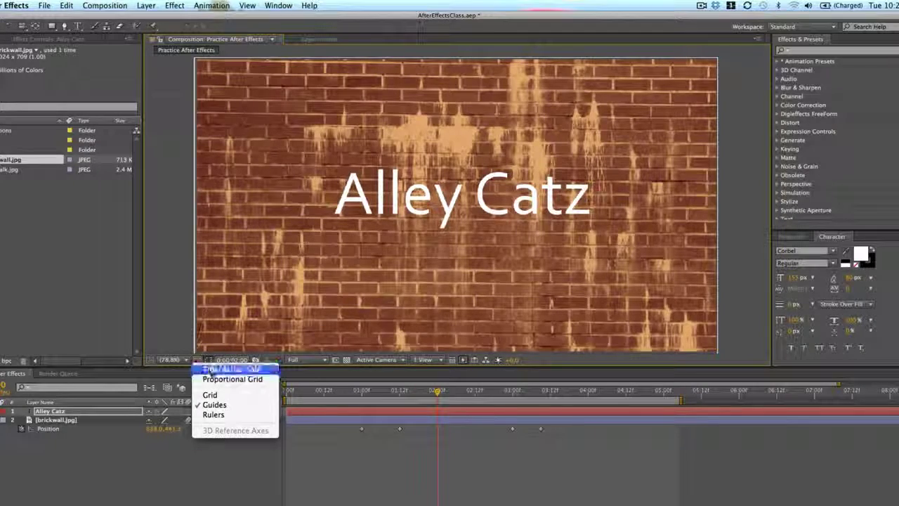
pyautogui.click(226, 370)
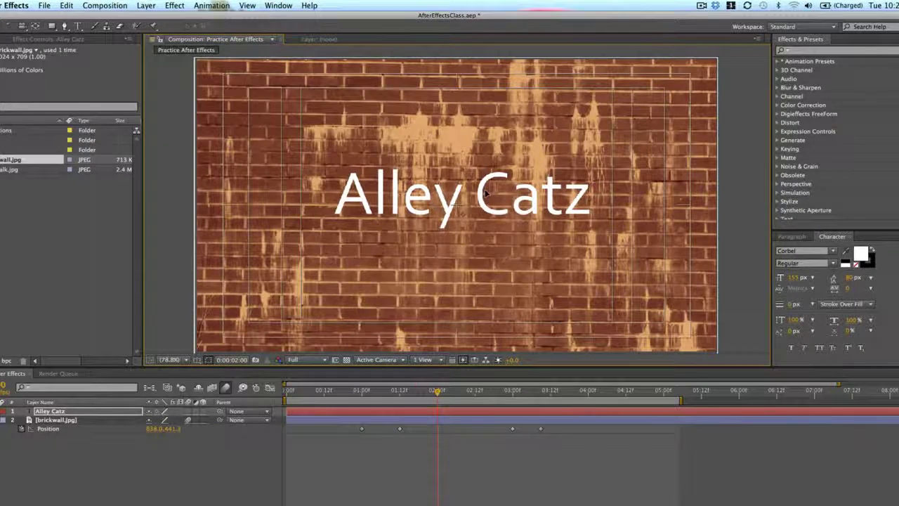
pyautogui.moveTo(479, 199); pyautogui.dragTo(479, 197)
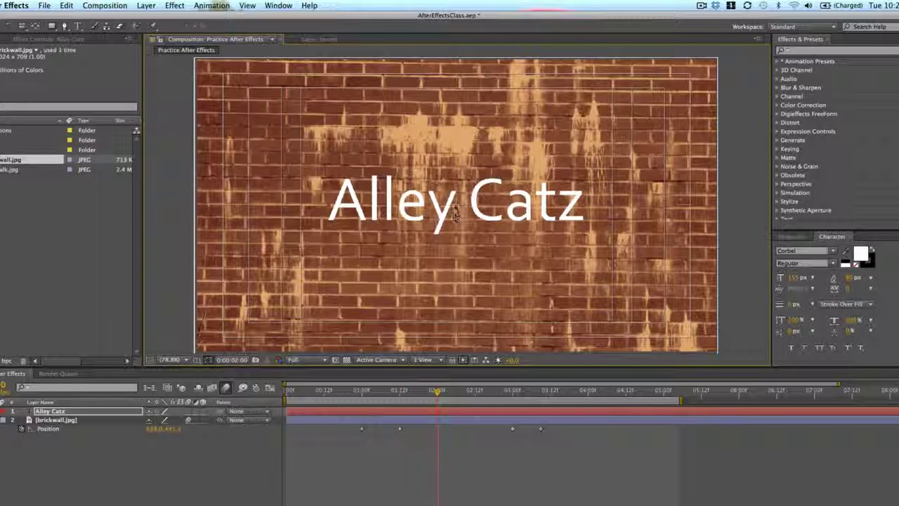
pyautogui.moveTo(470, 207); pyautogui.dragTo(468, 207)
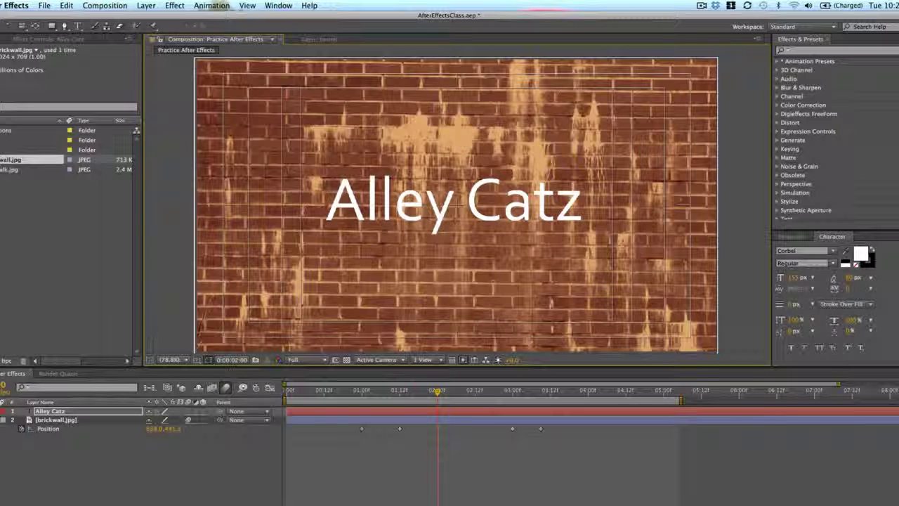
pyautogui.click(208, 360)
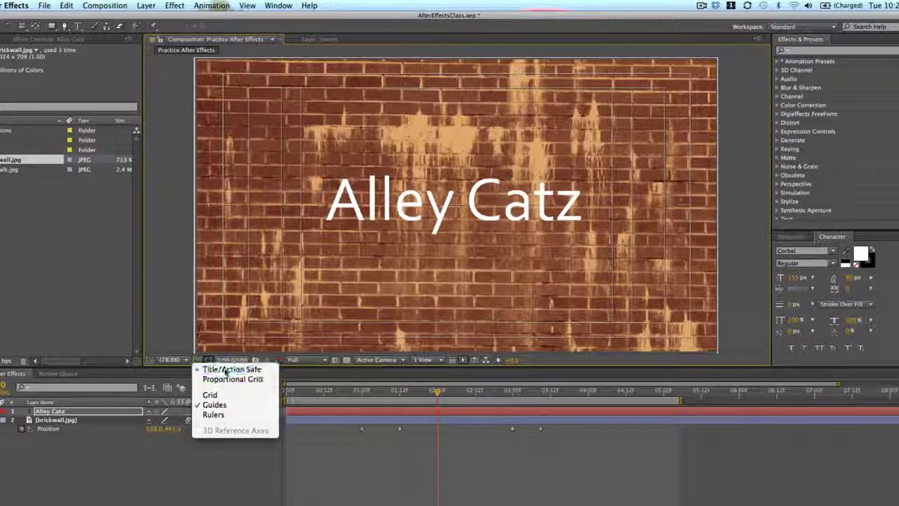
pyautogui.click(220, 370)
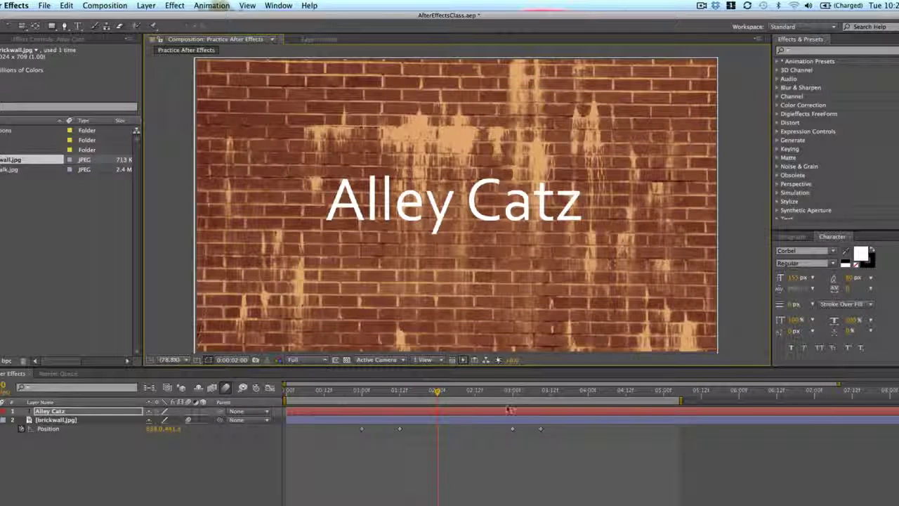
# Set the title's paragraph alignment to centered.
pyautogui.click(798, 236)
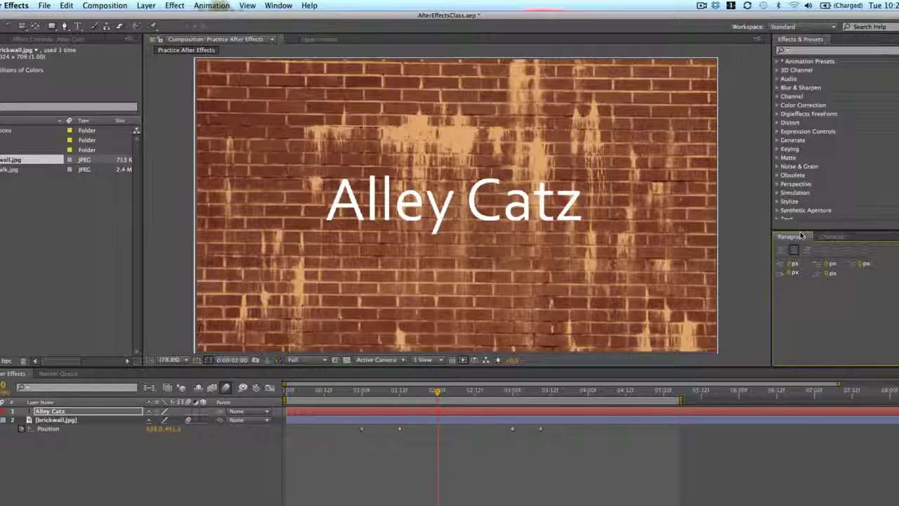
pyautogui.click(817, 235)
pyautogui.click(792, 237)
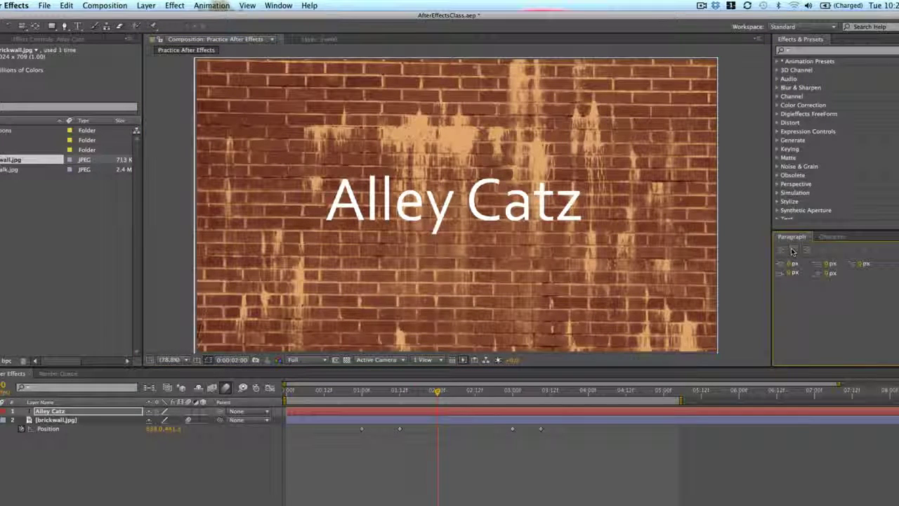
pyautogui.click(794, 251)
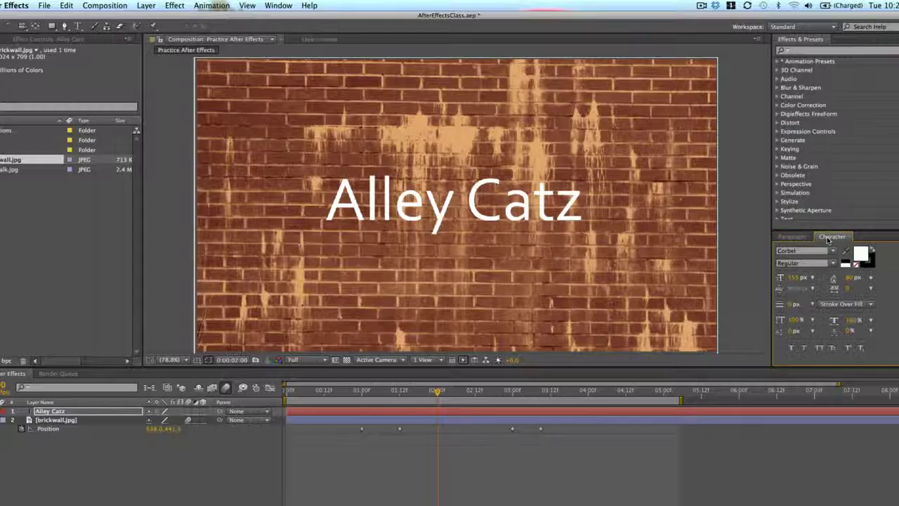
# Change the title's font to Cracked and set its size to 229 px.
pyautogui.click(833, 251)
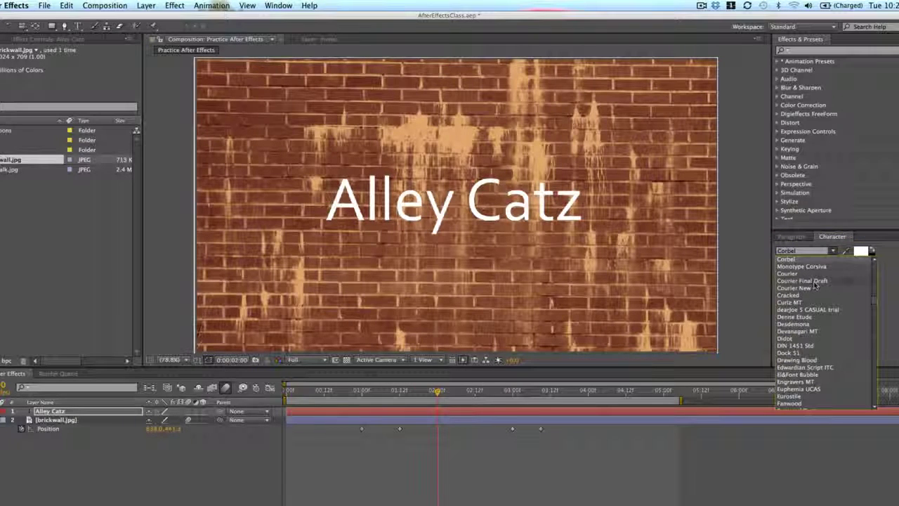
pyautogui.click(810, 296)
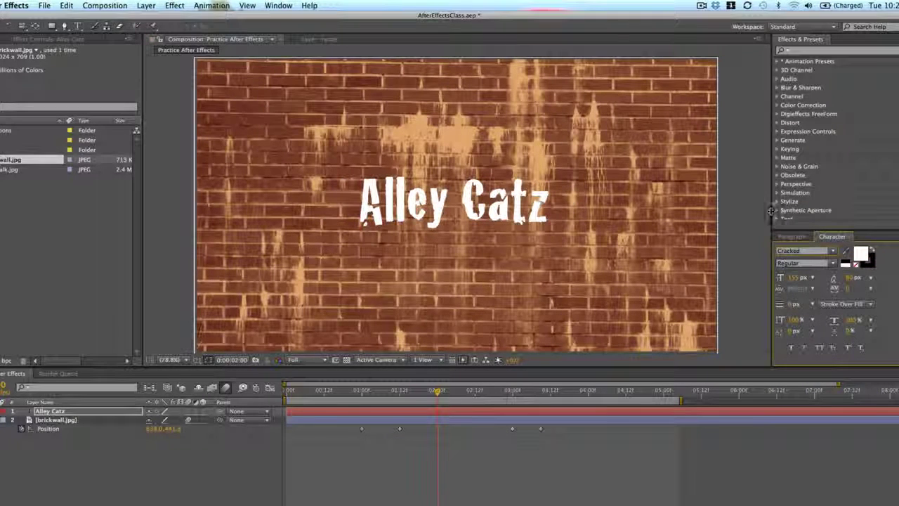
pyautogui.click(796, 277)
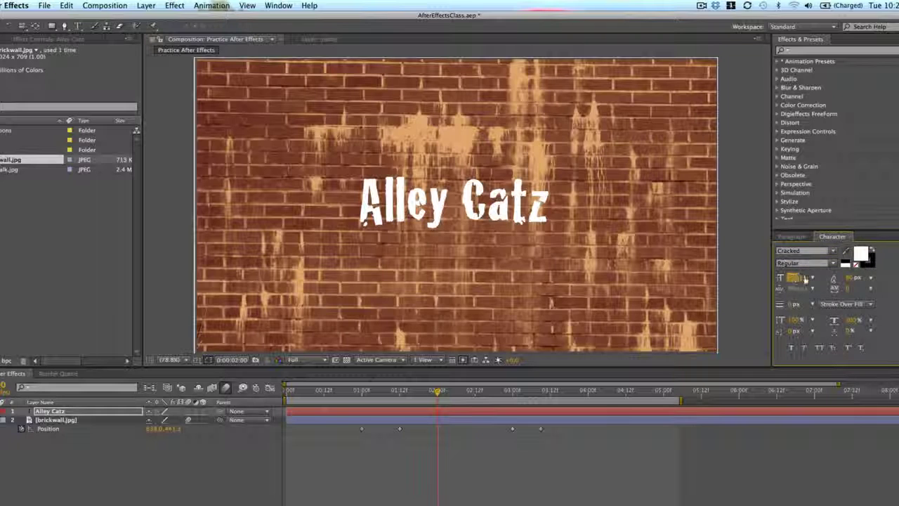
pyautogui.write('230')
pyautogui.press('Return')
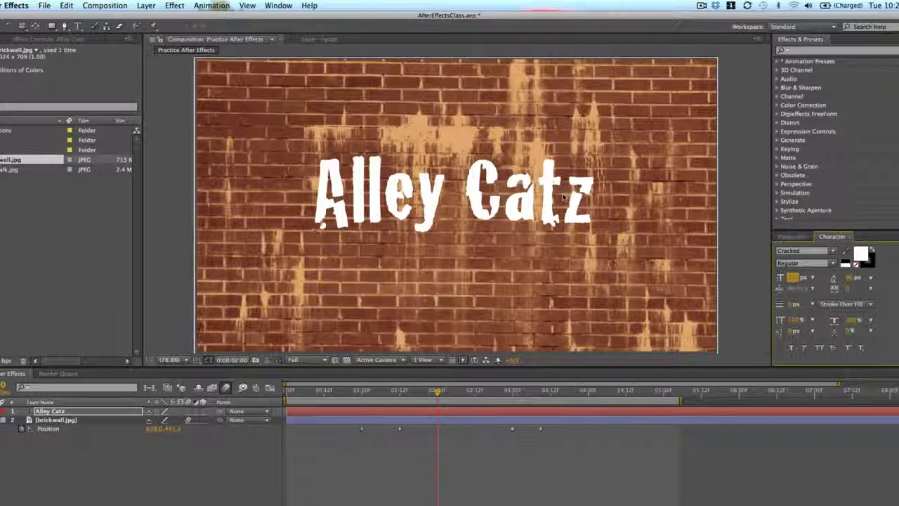
# Try a blue and a bright cyan (00F0FF) fill color on the title text.
pyautogui.click(860, 252)
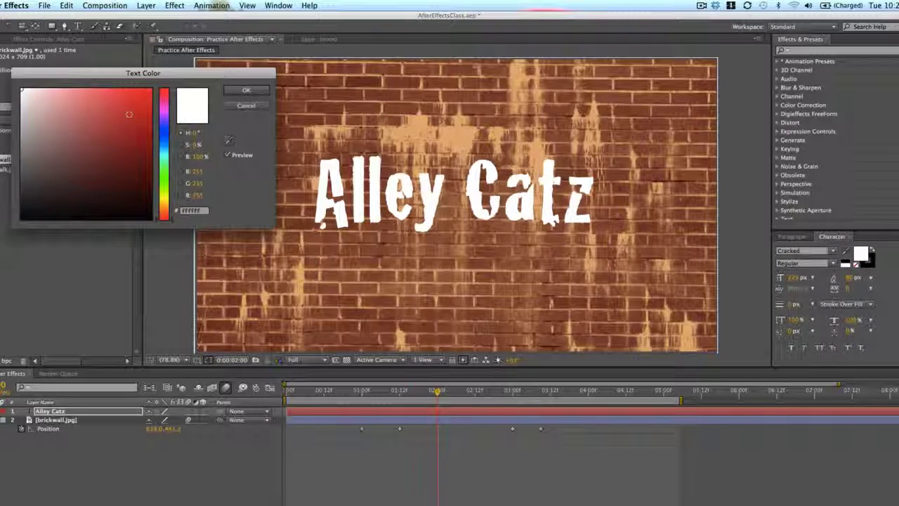
pyautogui.click(164, 136)
pyautogui.click(151, 89)
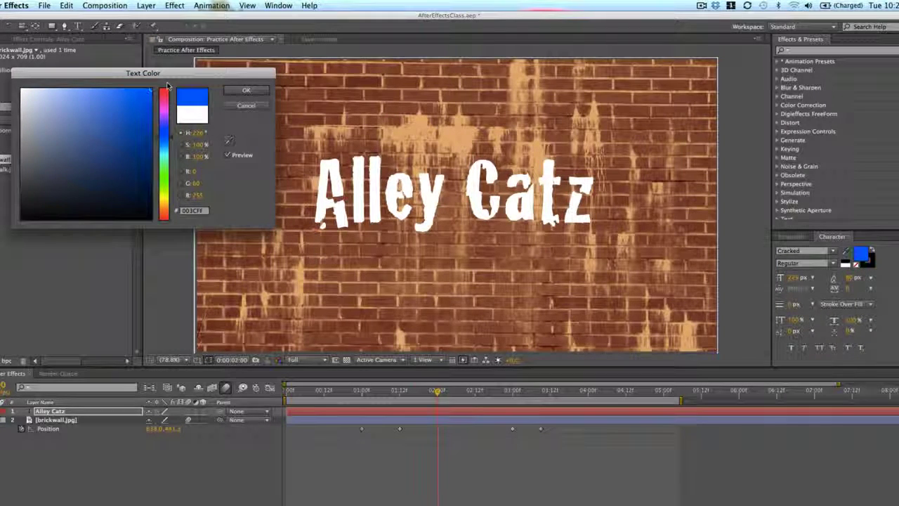
pyautogui.click(246, 91)
pyautogui.click(860, 253)
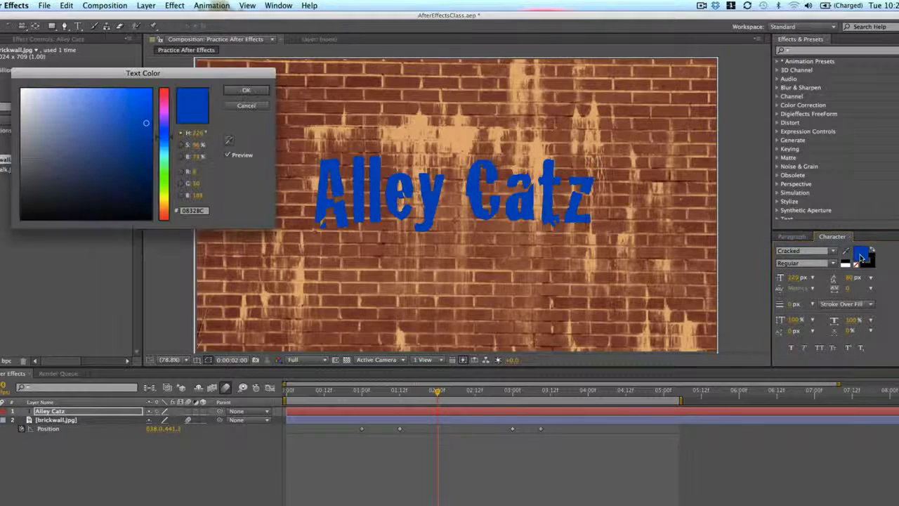
pyautogui.moveTo(169, 150); pyautogui.dragTo(165, 157)
pyautogui.moveTo(146, 120); pyautogui.dragTo(162, 73)
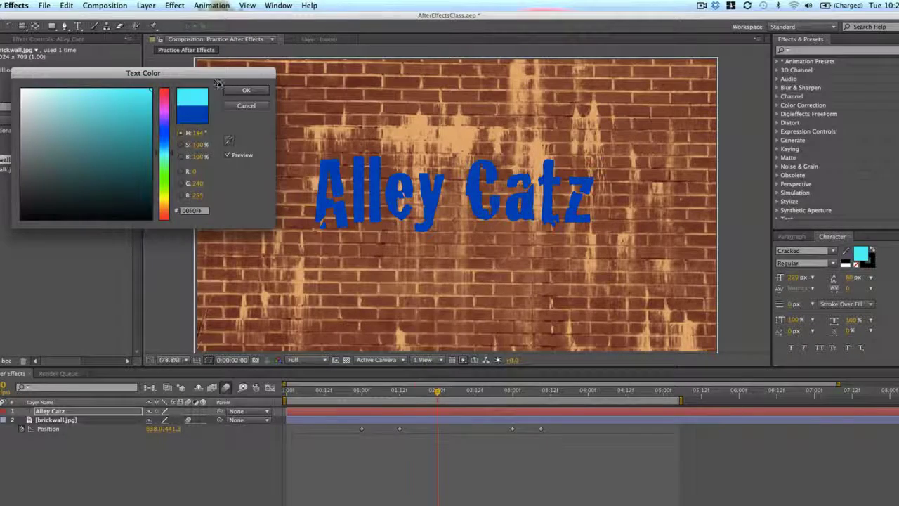
pyautogui.click(229, 87)
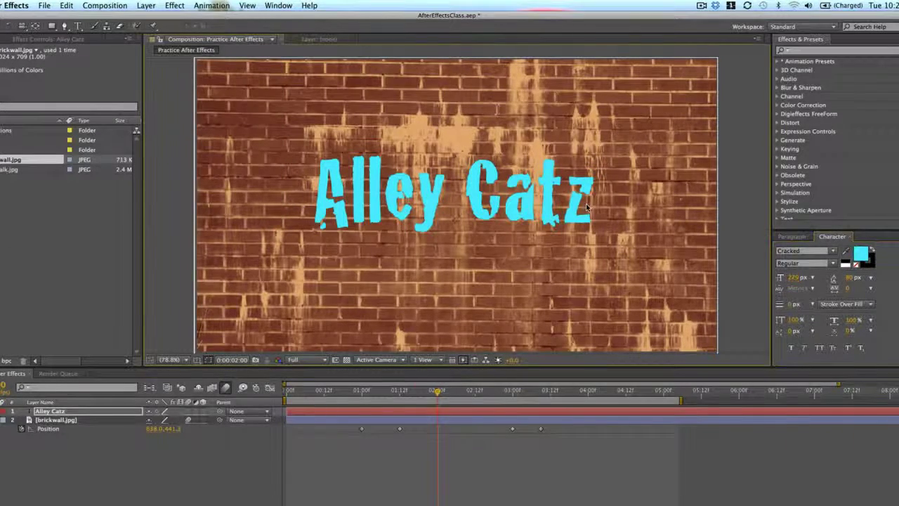
# Move the title down slightly and, after trying dark gray, set its fill color to black.
pyautogui.click(529, 207)
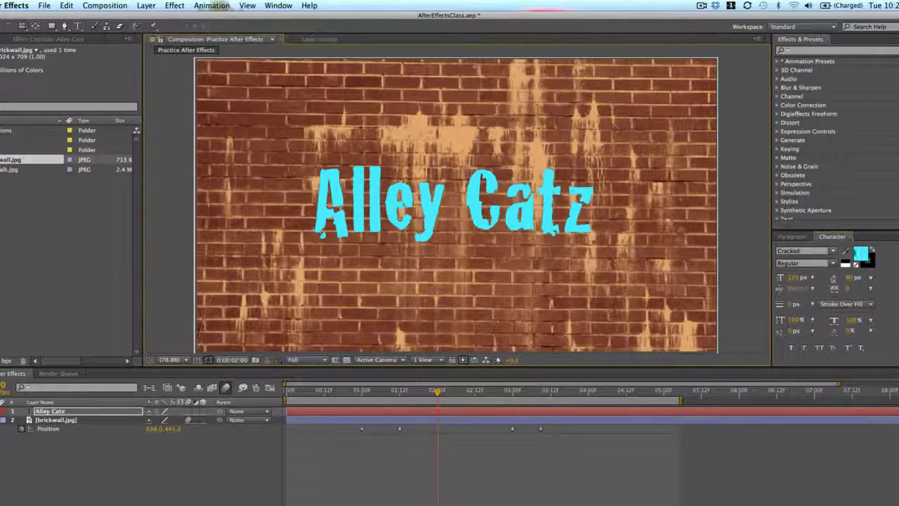
pyautogui.click(859, 254)
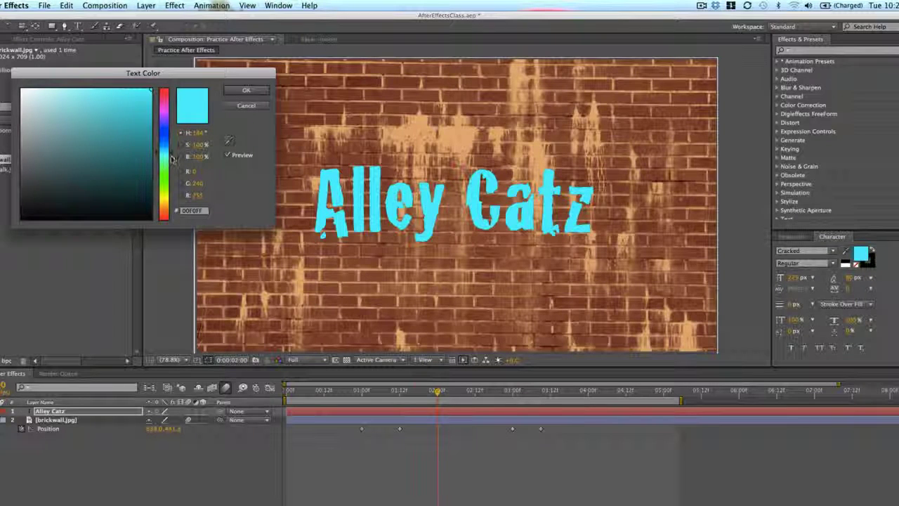
pyautogui.moveTo(172, 163); pyautogui.dragTo(169, 166)
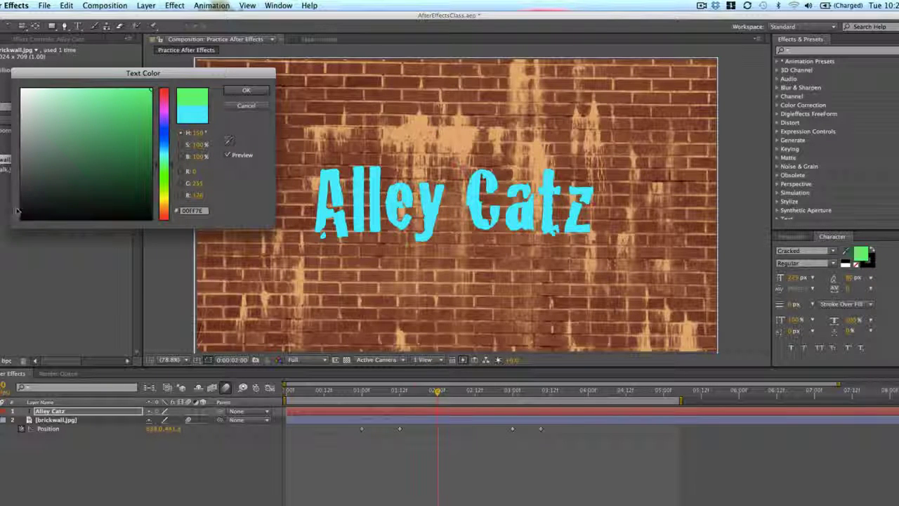
pyautogui.click(22, 186)
pyautogui.click(239, 90)
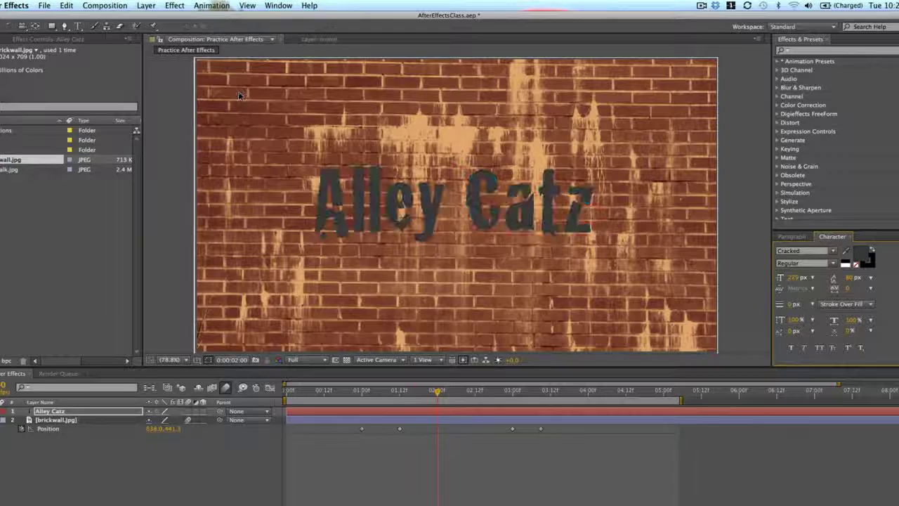
pyautogui.click(858, 254)
pyautogui.moveTo(103, 184); pyautogui.dragTo(20, 220)
pyautogui.click(254, 88)
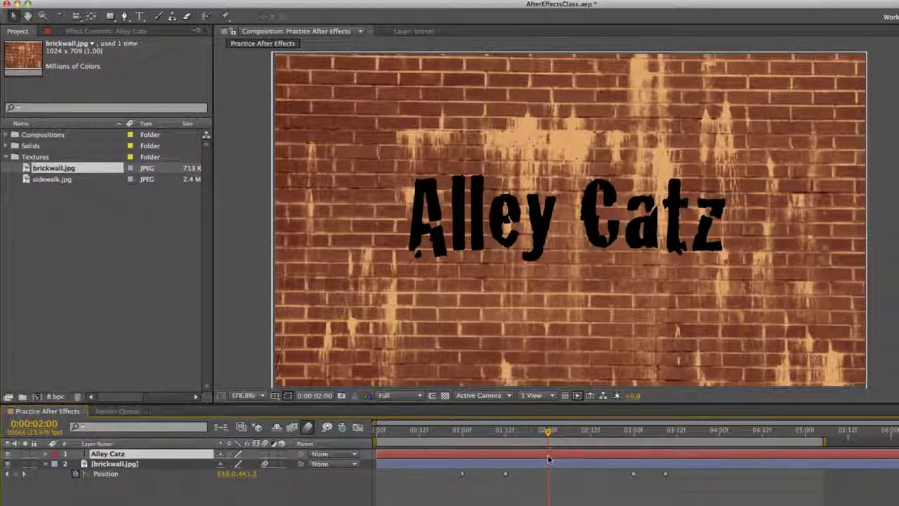
# Set a Position keyframe for the Alley Catz layer at 0:00:01:18, keeping the title in its centered place.
pyautogui.click(587, 483)
pyautogui.click(531, 454)
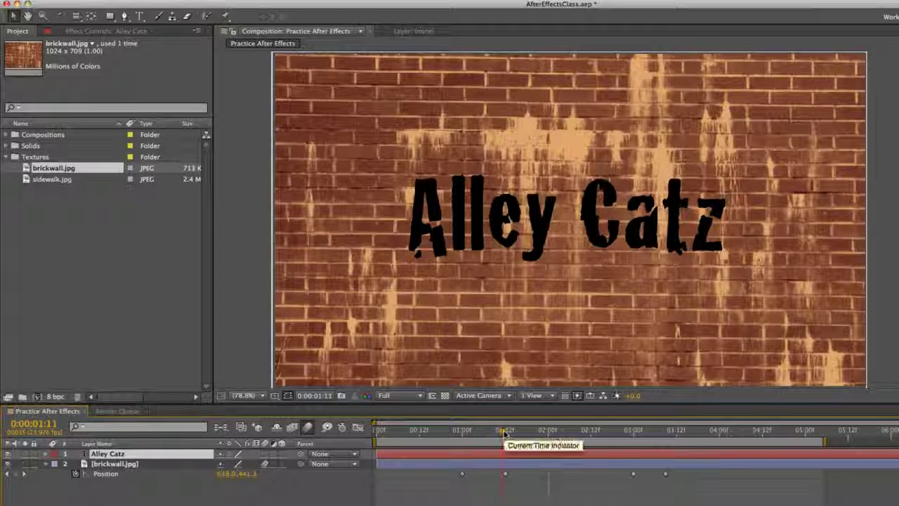
pyautogui.moveTo(497, 432)
pyautogui.mouseDown()
pyautogui.moveTo(476, 435)
pyautogui.moveTo(502, 436)
pyautogui.mouseUp()
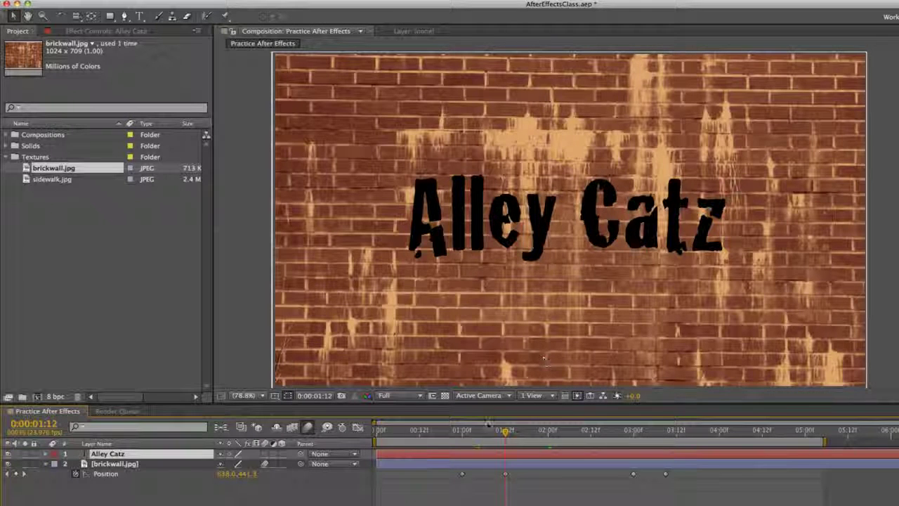
pyautogui.moveTo(504, 436); pyautogui.dragTo(526, 434)
pyautogui.press('p')
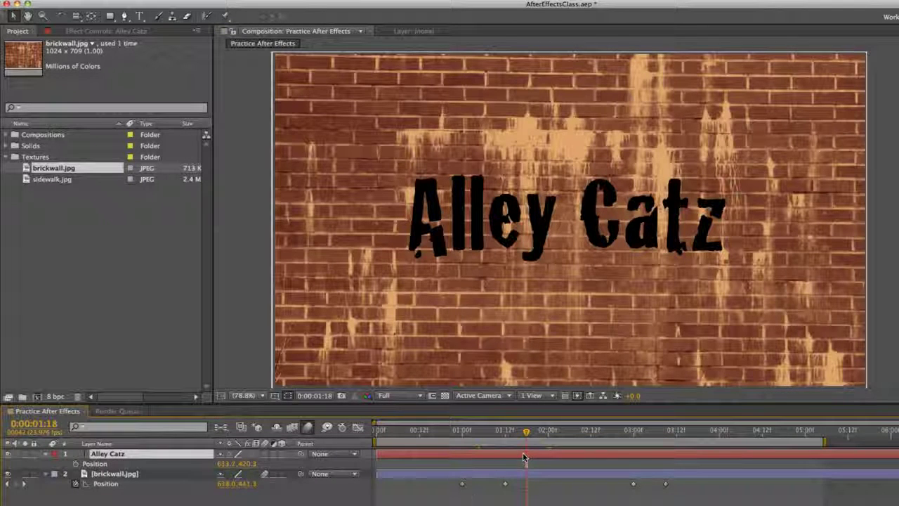
pyautogui.click(75, 463)
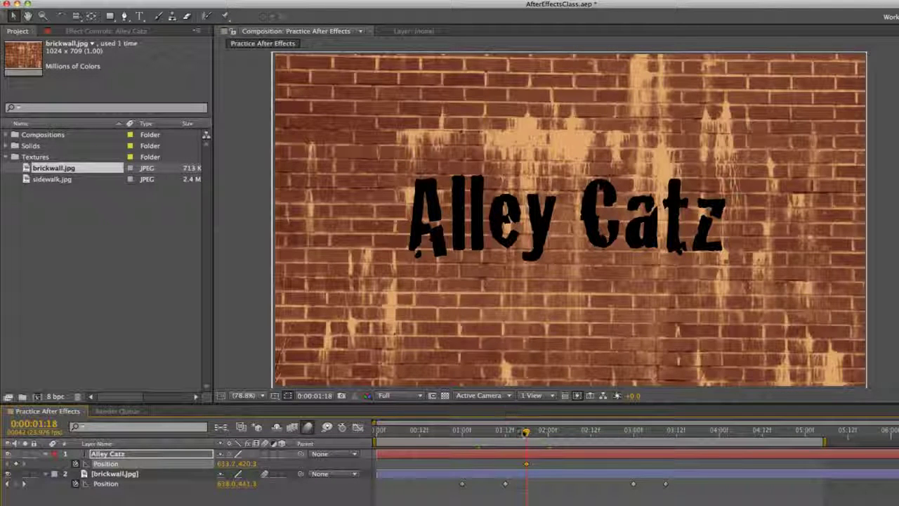
# At 0:00:01:12, keyframe the Alley Catz title fully outside the frame's left edge, at an X position of about -377.
pyautogui.moveTo(526, 434); pyautogui.dragTo(505, 436)
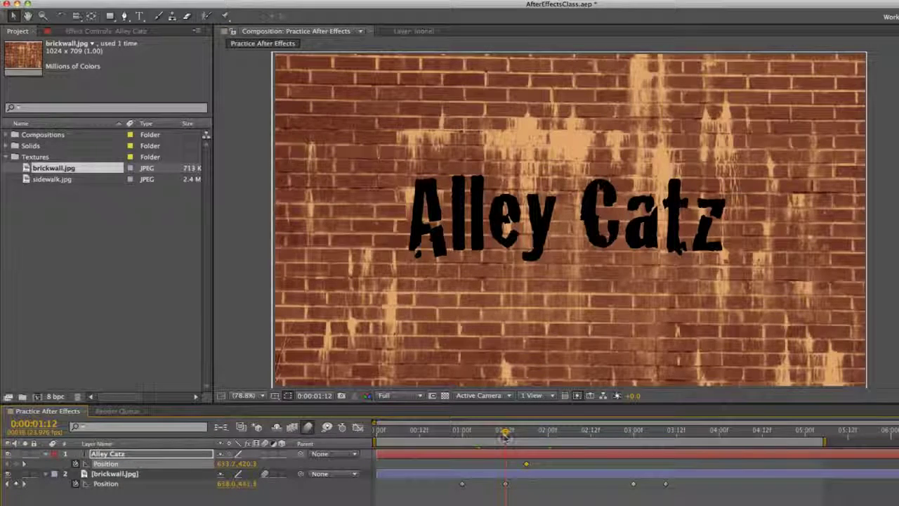
pyautogui.moveTo(642, 214); pyautogui.dragTo(305, 209)
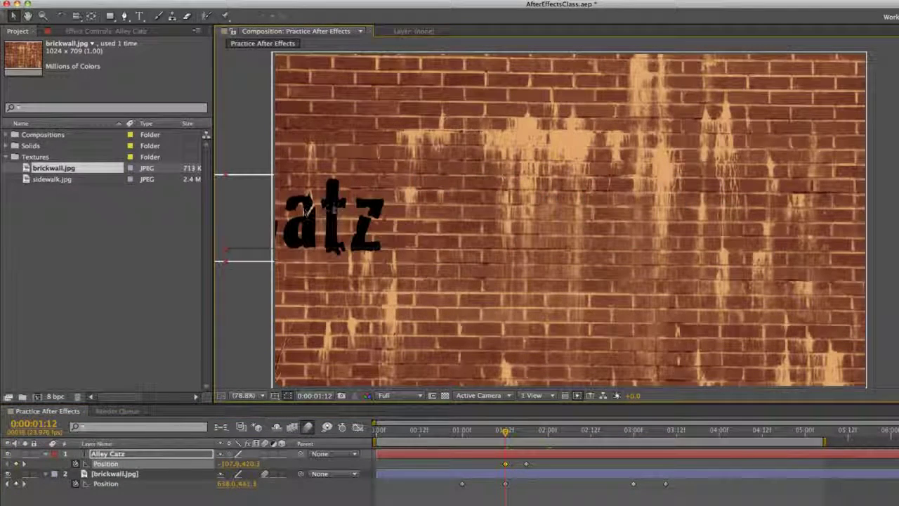
pyautogui.moveTo(376, 209); pyautogui.dragTo(338, 209)
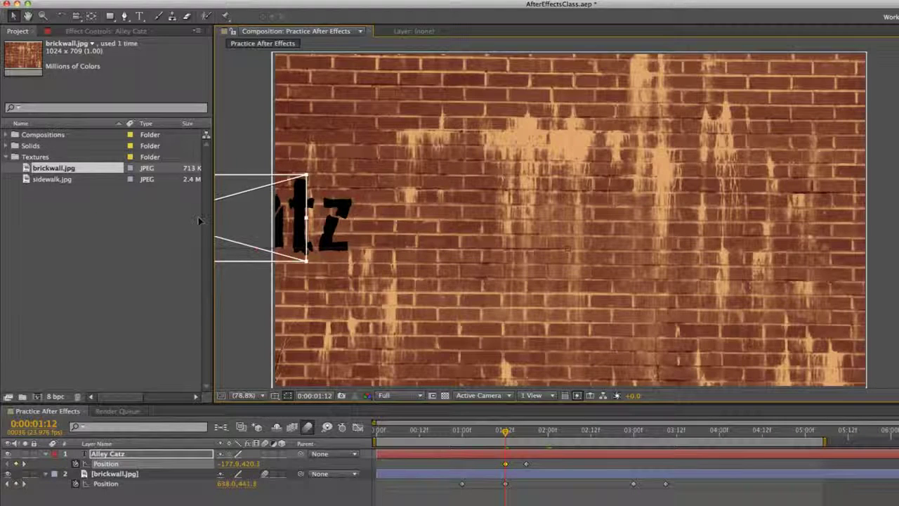
pyautogui.hotkey('shift', 'Left')
pyautogui.hotkey('shift', 'Left')
pyautogui.hotkey('shift', 'Left')
pyautogui.hotkey('shift', 'Left')
pyautogui.hotkey('shift', 'Left')
pyautogui.hotkey('shift', 'Left')
pyautogui.hotkey('shift', 'Left')
pyautogui.hotkey('shift', 'Left')
pyautogui.hotkey('shift', 'Left')
pyautogui.hotkey('shift', 'Left')
pyautogui.hotkey('shift', 'Left')
pyautogui.hotkey('shift', 'Left')
pyautogui.hotkey('shift', 'Left')
pyautogui.hotkey('shift', 'Left')
pyautogui.hotkey('shift', 'Left')
pyautogui.hotkey('shift', 'Left')
pyautogui.hotkey('shift', 'Left')
pyautogui.hotkey('shift', 'Left')
pyautogui.hotkey('shift', 'Left')
pyautogui.hotkey('shift', 'Left')
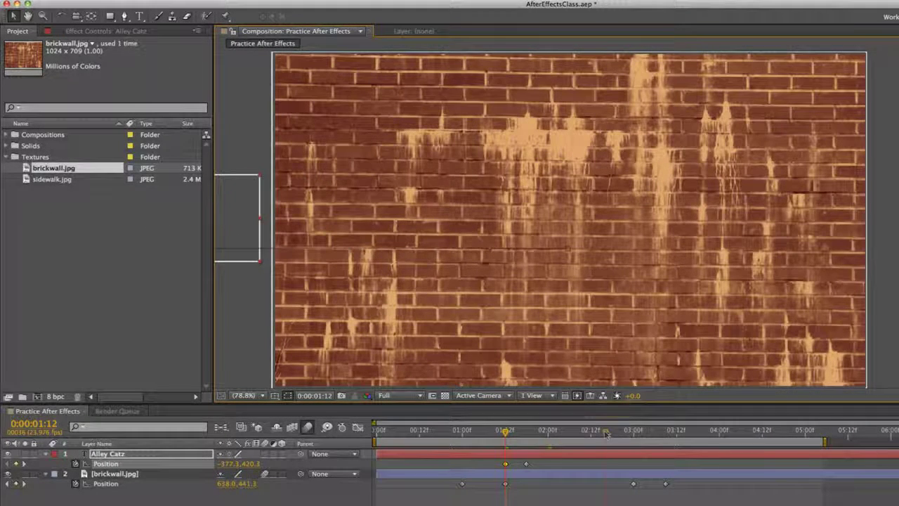
# Shift the brick wall layer's last two Position keyframes about one second later, so the exit starts just after 0:00:04:00.
pyautogui.click(606, 433)
pyautogui.moveTo(677, 498); pyautogui.dragTo(722, 487)
# Copy the title's centered Position keyframe from 0:00:01:18 to 0:00:03:15 so the title holds in place.
pyautogui.click(683, 431)
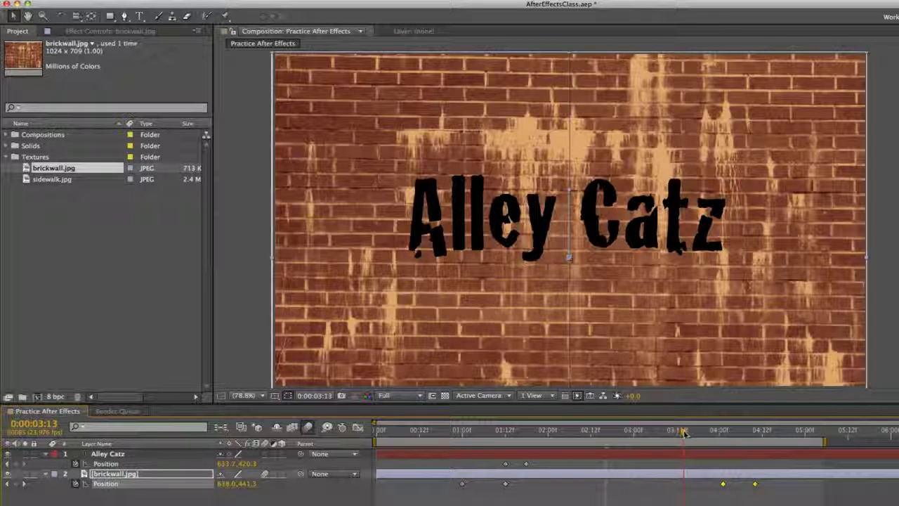
pyautogui.moveTo(684, 432); pyautogui.dragTo(687, 432)
pyautogui.click(590, 456)
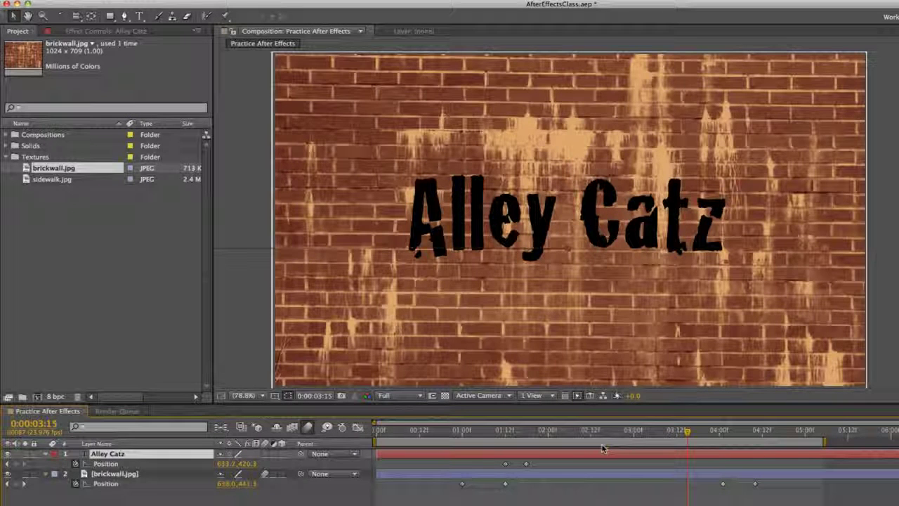
pyautogui.click(526, 464)
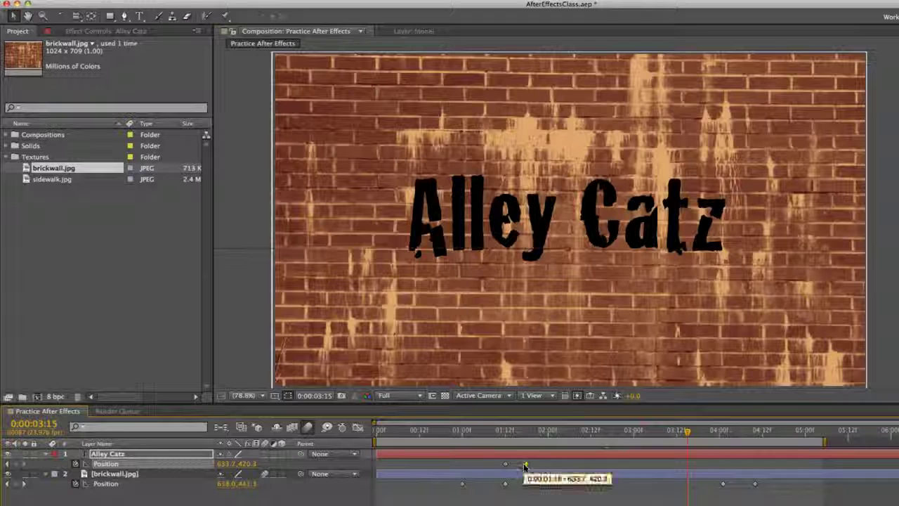
pyautogui.press('super+c')
pyautogui.press('super+v')
# At 0:00:03:22, keyframe the title straight out past the frame's right edge, at an X position of about 1643.
pyautogui.click(712, 431)
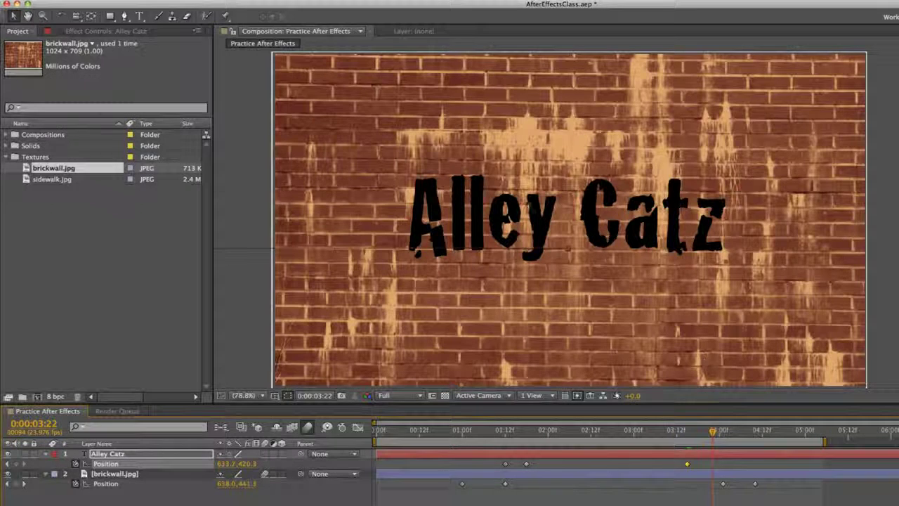
pyautogui.moveTo(519, 213); pyautogui.dragTo(898, 213)
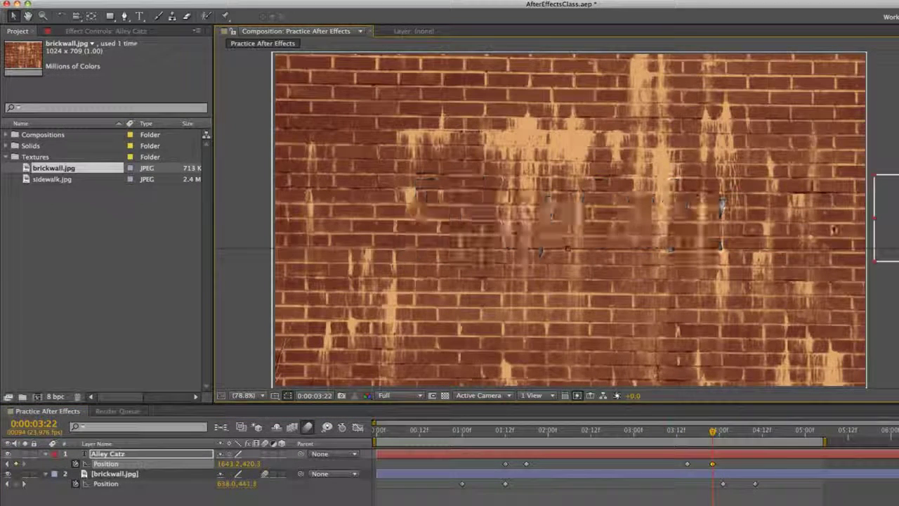
# Enable motion blur for the Alley Catz layer and preview the combined wall and title animation.
pyautogui.click(266, 454)
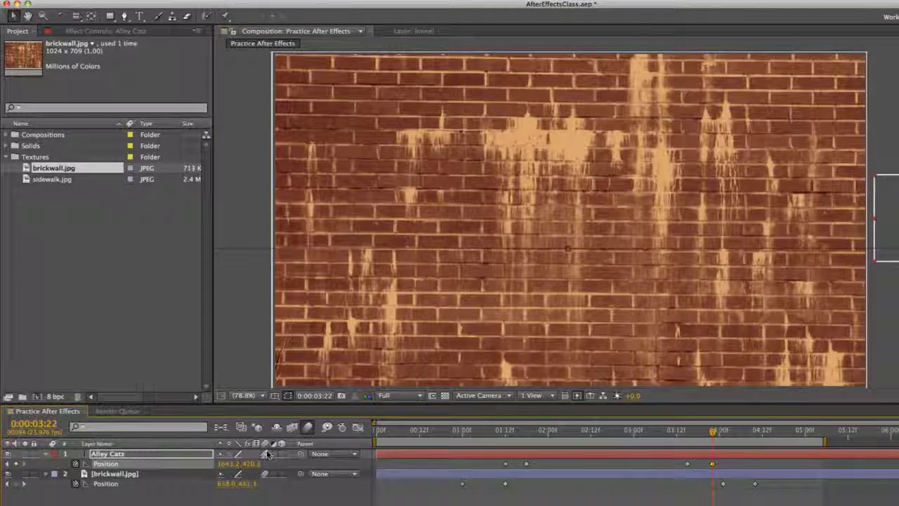
pyautogui.press('KP_0')
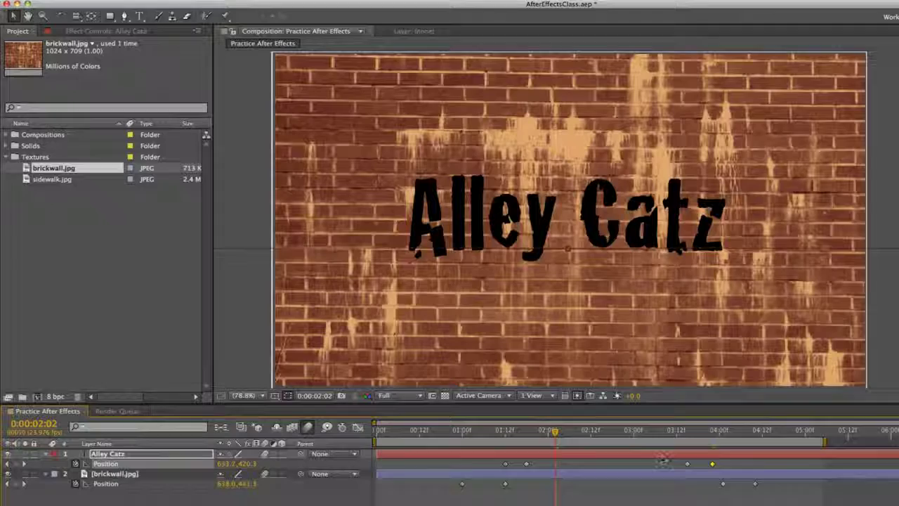
pyautogui.press('F2')
pyautogui.press('KP_0')
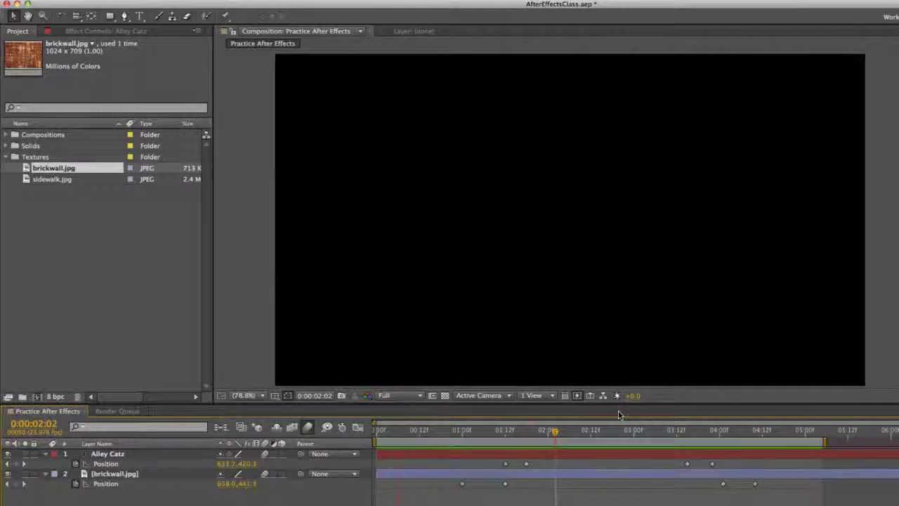
pyautogui.click(597, 434)
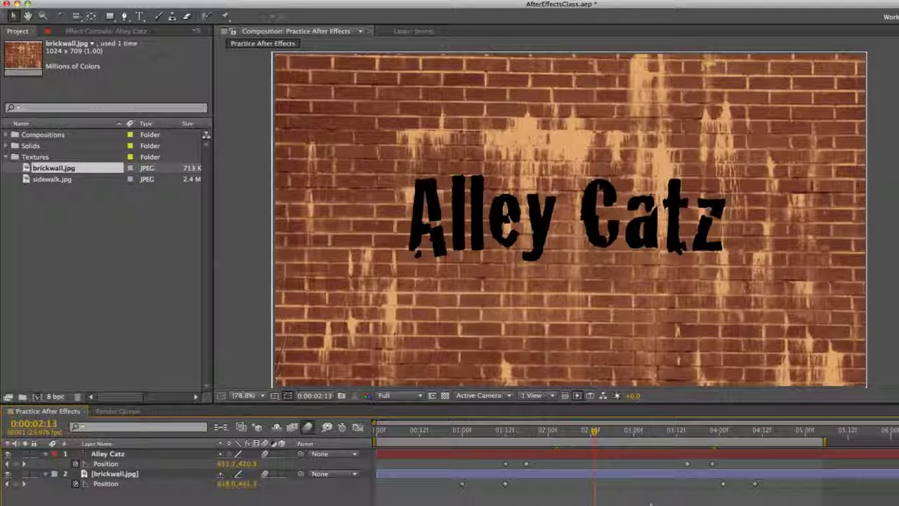
# Delete the brickwall.jpg layer from the composition.
pyautogui.click(650, 454)
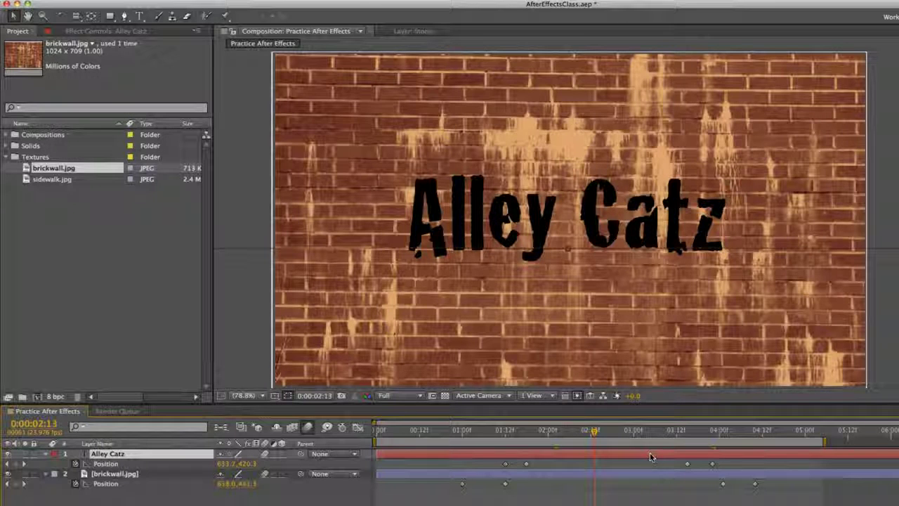
pyautogui.click(643, 475)
pyautogui.press('Delete')
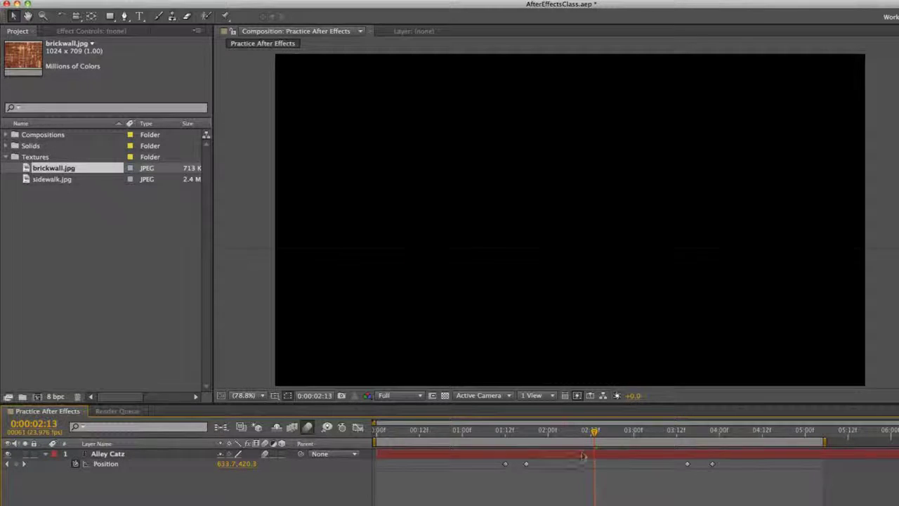
# Set the Alley Catz title's fill color to white (FFFFFF).
pyautogui.click(582, 455)
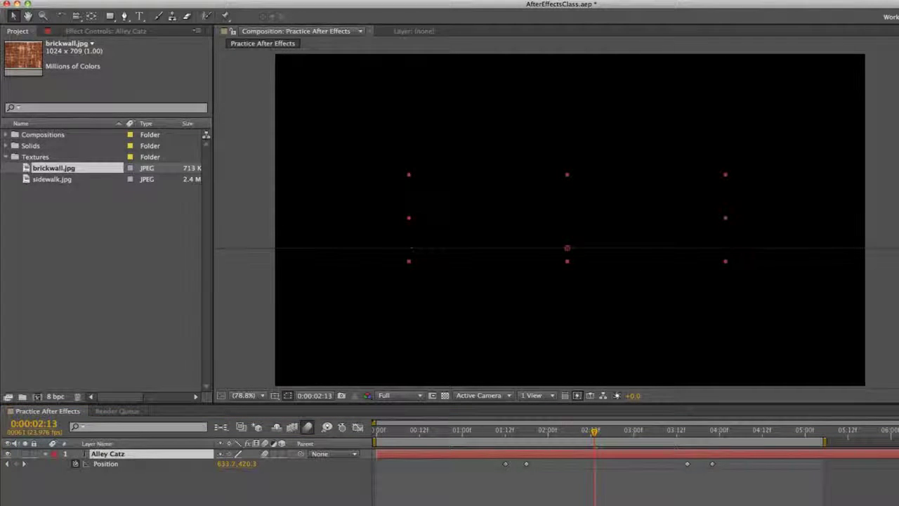
pyautogui.moveTo(204, 151); pyautogui.dragTo(38, 21)
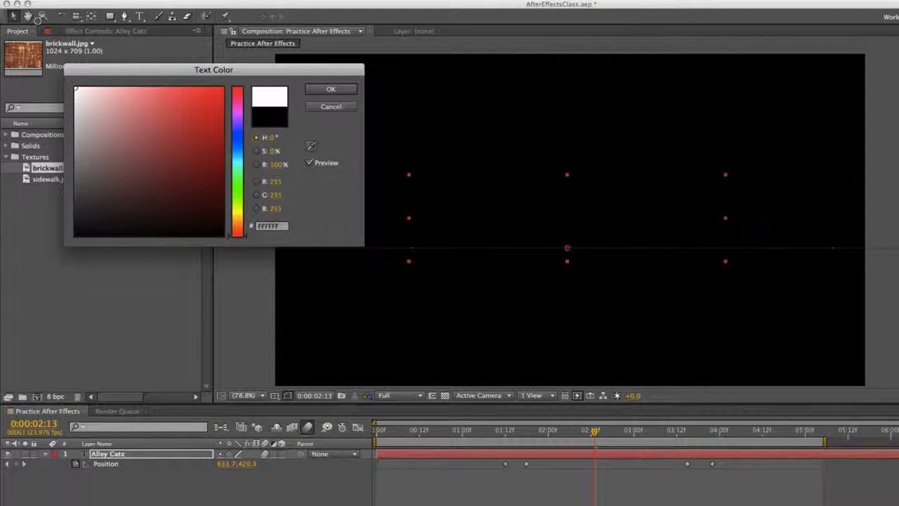
pyautogui.click(331, 89)
pyautogui.click(630, 500)
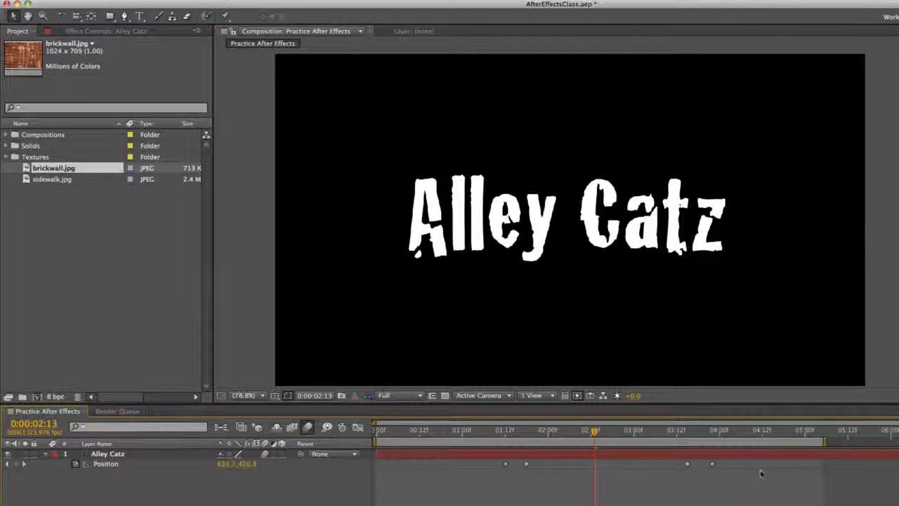
# Delete all Position keyframes of the Alley Catz layer and move the title toward the frame's left side, to about 434, 439.
pyautogui.moveTo(760, 472); pyautogui.dragTo(458, 473)
pyautogui.press('Delete')
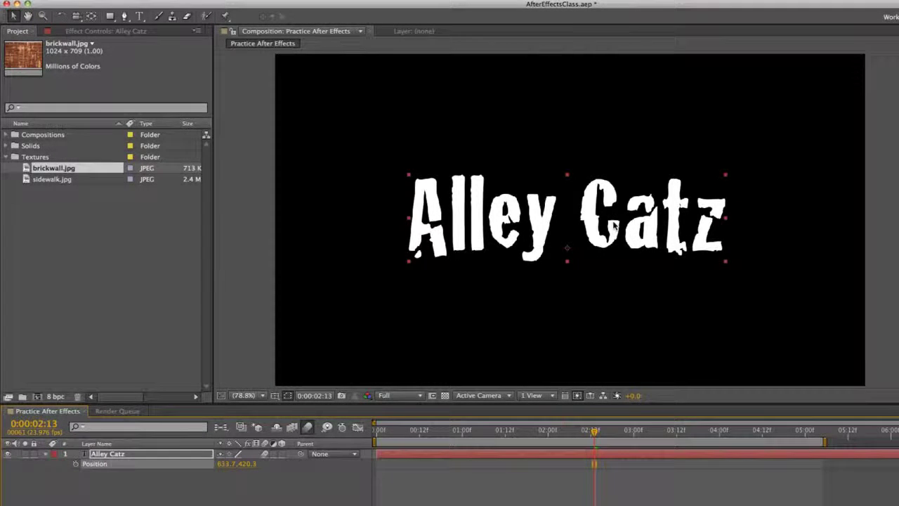
pyautogui.moveTo(590, 232); pyautogui.dragTo(455, 303)
pyautogui.moveTo(476, 265); pyautogui.dragTo(494, 218)
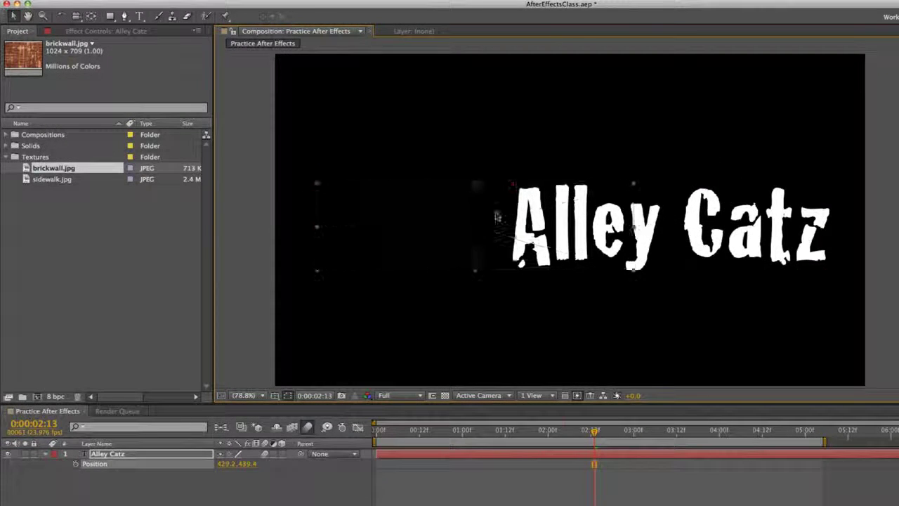
# Keyframe the title's Position at 0:00:00:00 and, at 0:00:05:04, moved right to about 938, 439, and preview the slide.
pyautogui.moveTo(412, 433); pyautogui.dragTo(363, 436)
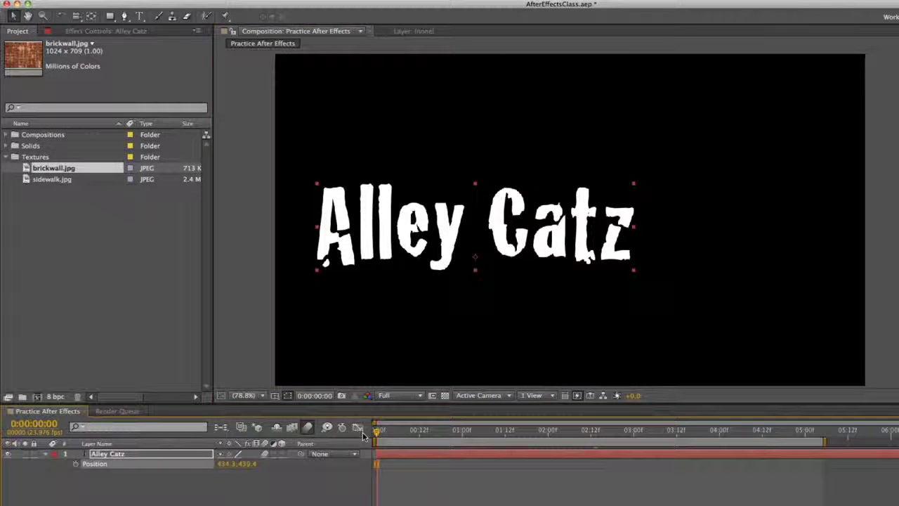
pyautogui.click(75, 464)
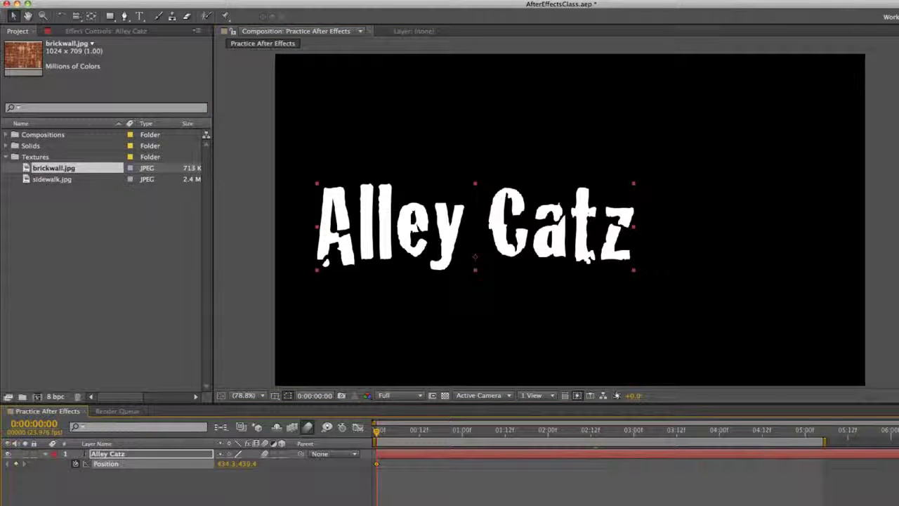
pyautogui.moveTo(559, 227); pyautogui.dragTo(791, 227)
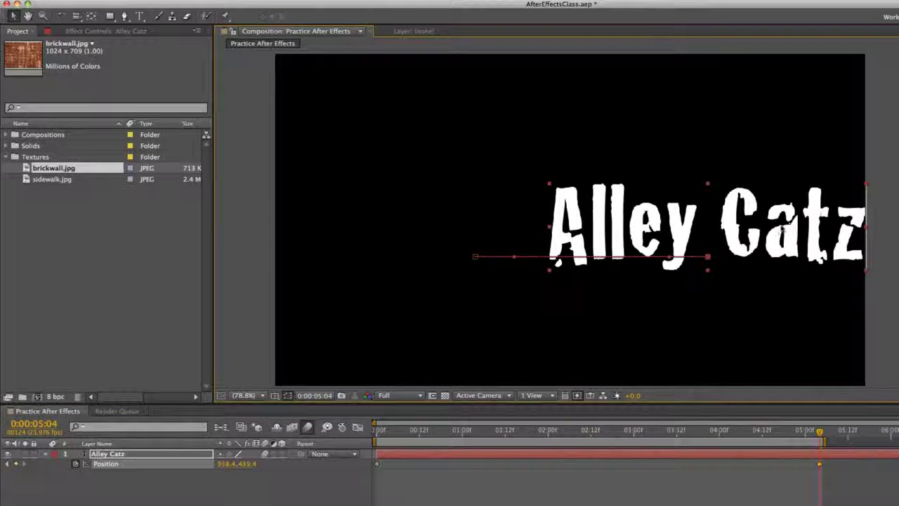
pyautogui.click(397, 431)
pyautogui.press('space')
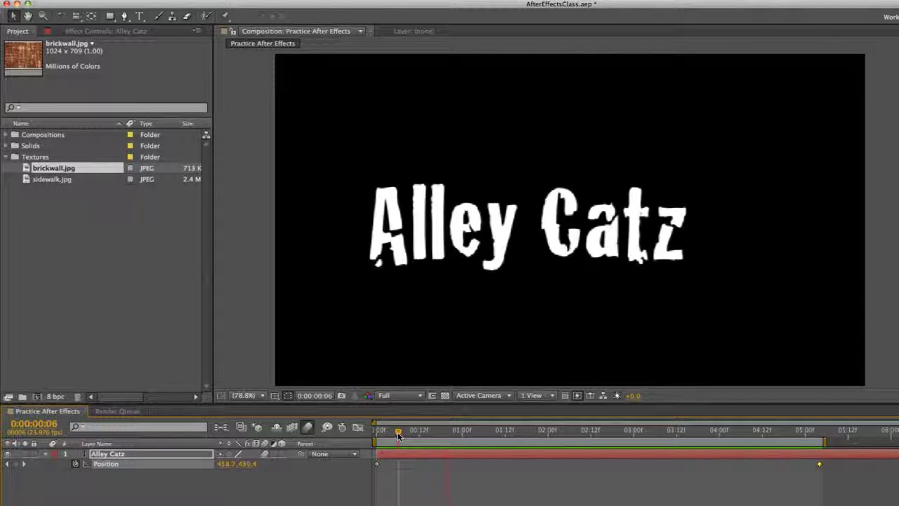
# At 0:00:02:14, raise the title to about 686, 326 to arc its motion path, and play the result.
pyautogui.moveTo(450, 432); pyautogui.dragTo(565, 430)
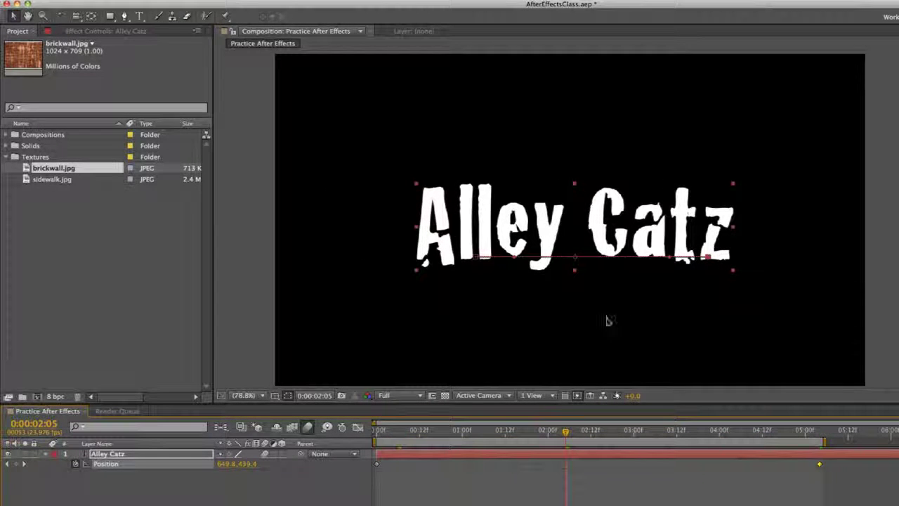
pyautogui.click(593, 436)
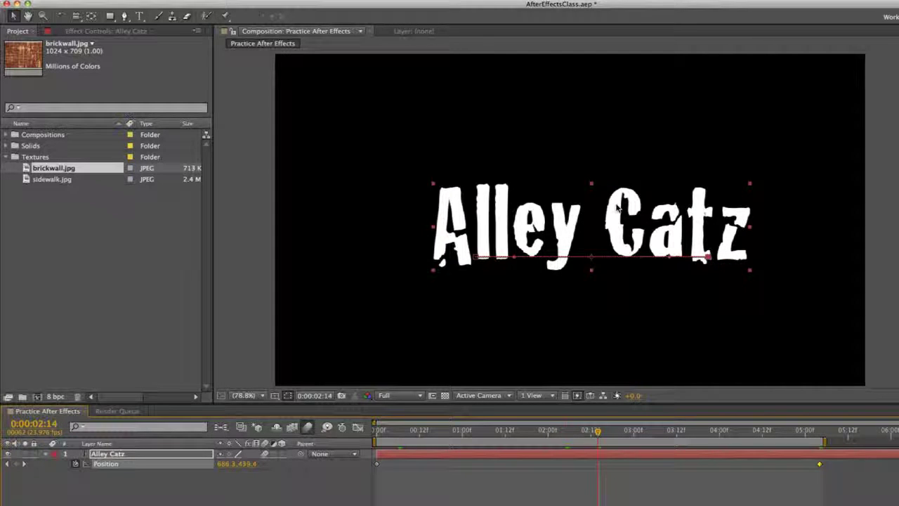
pyautogui.moveTo(615, 218); pyautogui.dragTo(610, 168)
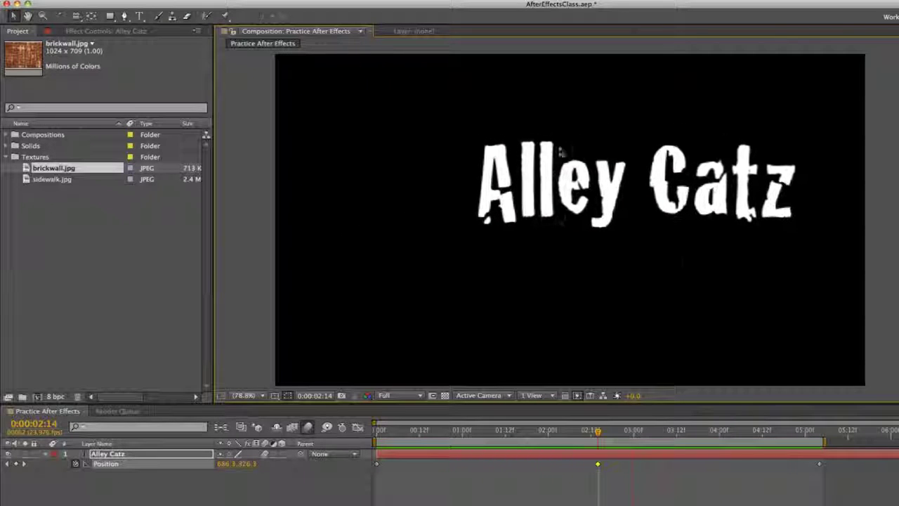
pyautogui.press('space')
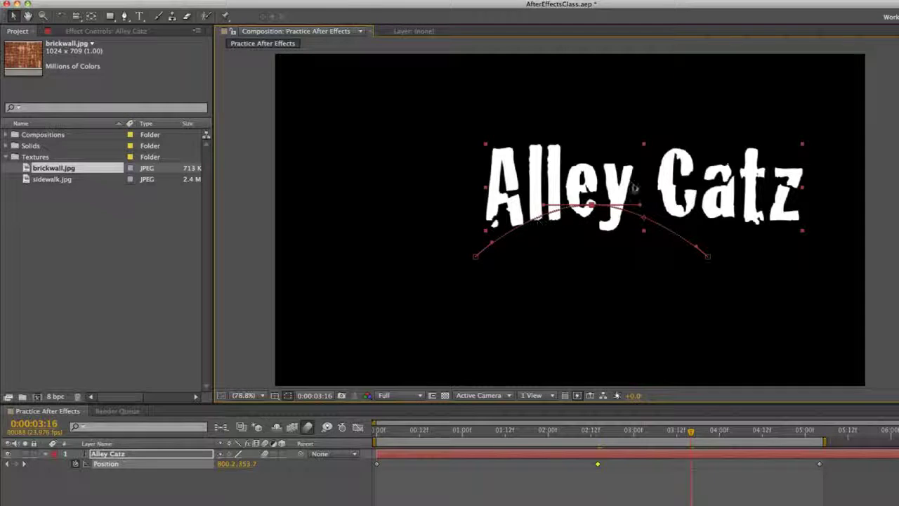
# Add Position keyframes by lowering the title to about 793, 402 at 0:00:03:16 and nudging it down at 0:00:01:06, and preview the wavy path.
pyautogui.moveTo(698, 200); pyautogui.dragTo(693, 217)
pyautogui.click(484, 431)
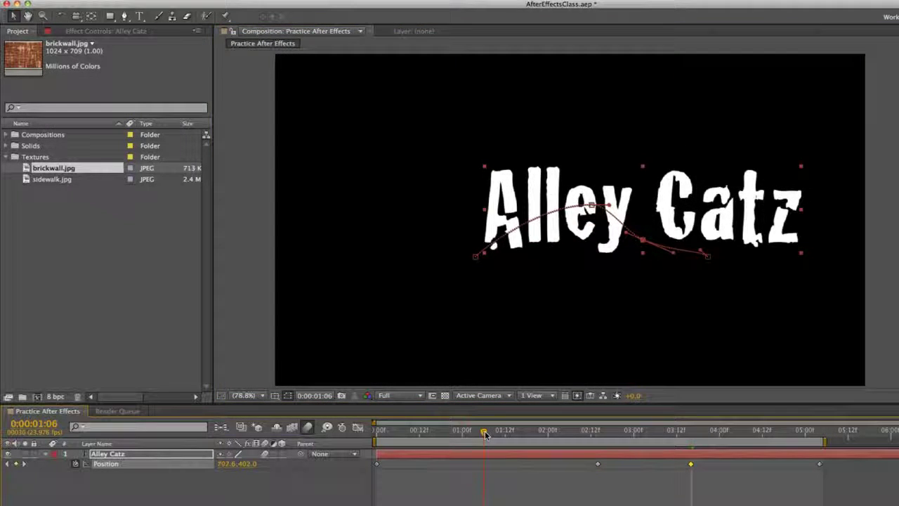
pyautogui.moveTo(517, 200)
pyautogui.mouseDown()
pyautogui.moveTo(518, 177)
pyautogui.moveTo(523, 211)
pyautogui.mouseUp()
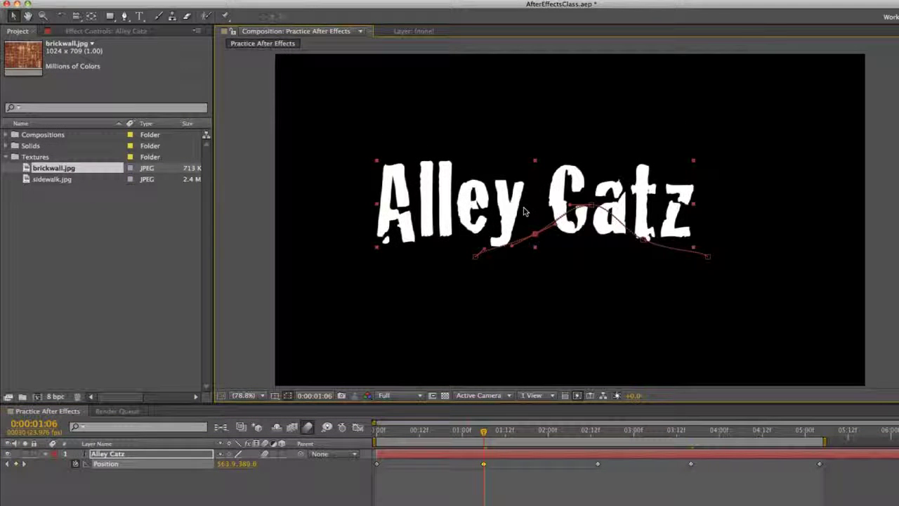
pyautogui.press('space')
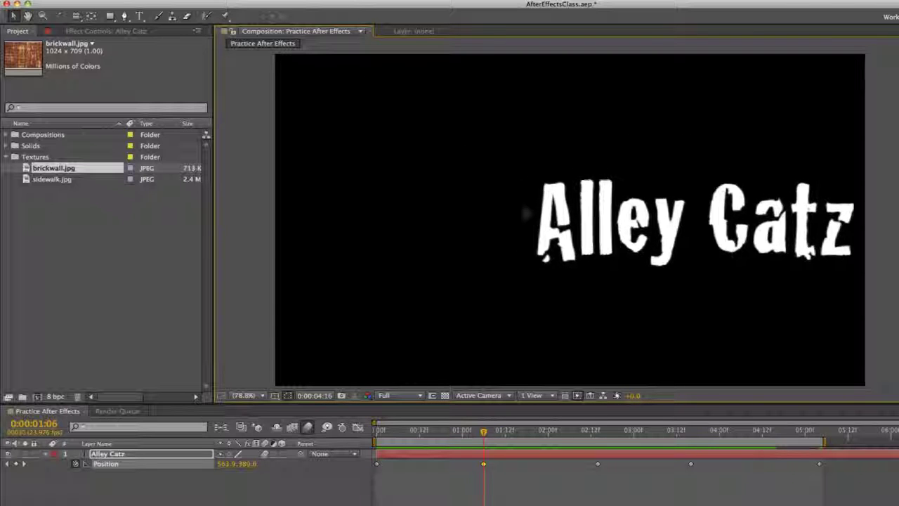
pyautogui.press('space')
pyautogui.press('space')
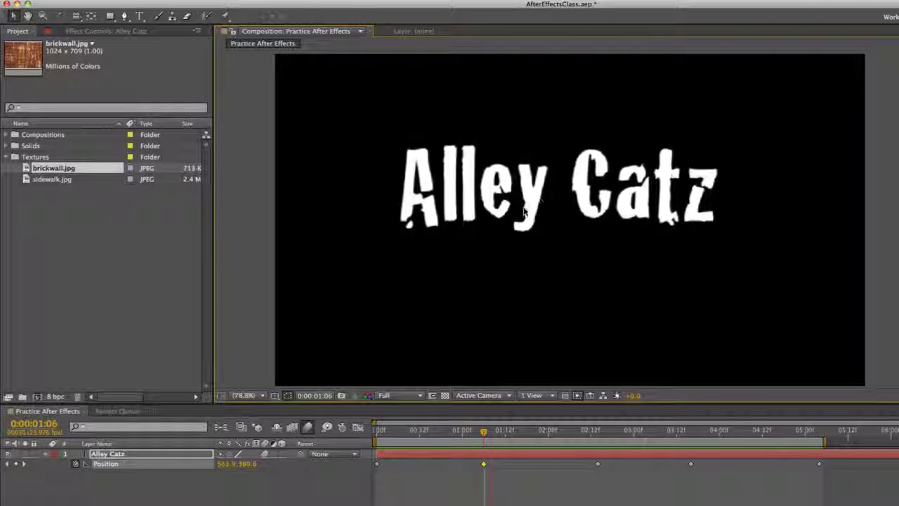